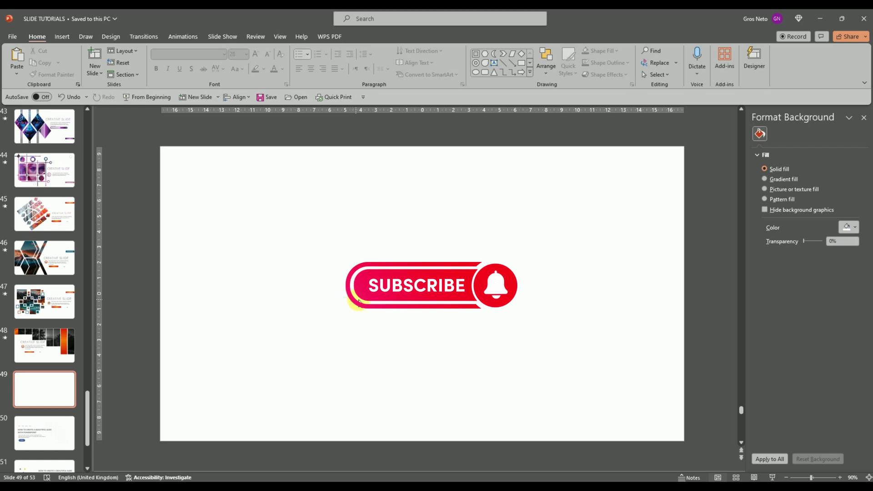
Choose the Rectangle shape from the Home tab's Drawing gallery.
click(521, 62)
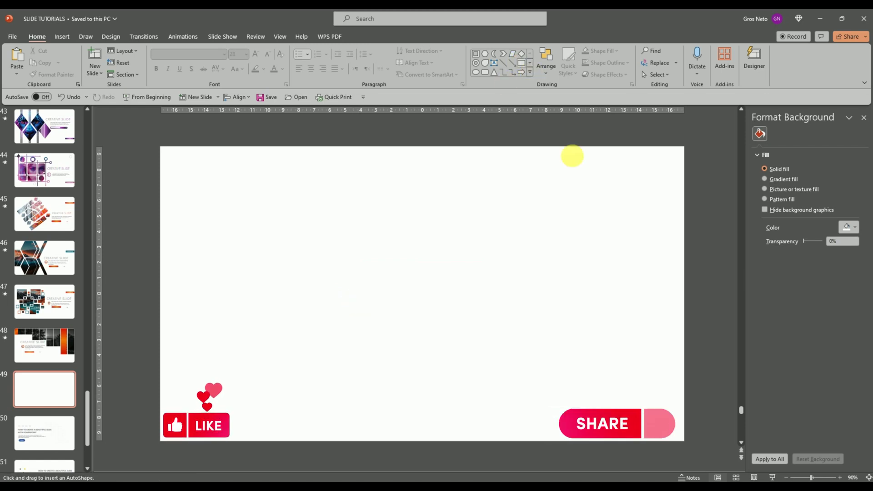
Draw a 22.51 × 0.74 cm blue bar spanning the slide's full height on the right, and duplicate it alongside.
mouse_move(540, 142)
mouse_down()
mouse_move(577, 435)
mouse_move(558, 472)
mouse_up()
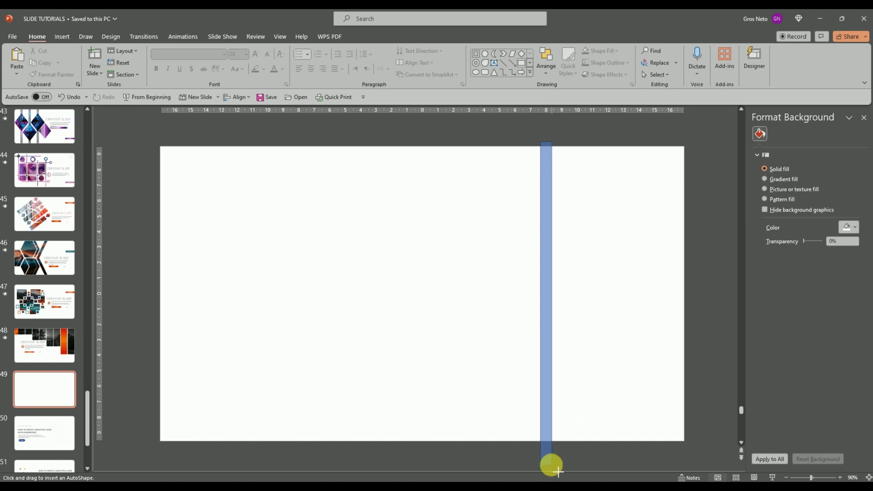
drag(558, 472, 552, 465)
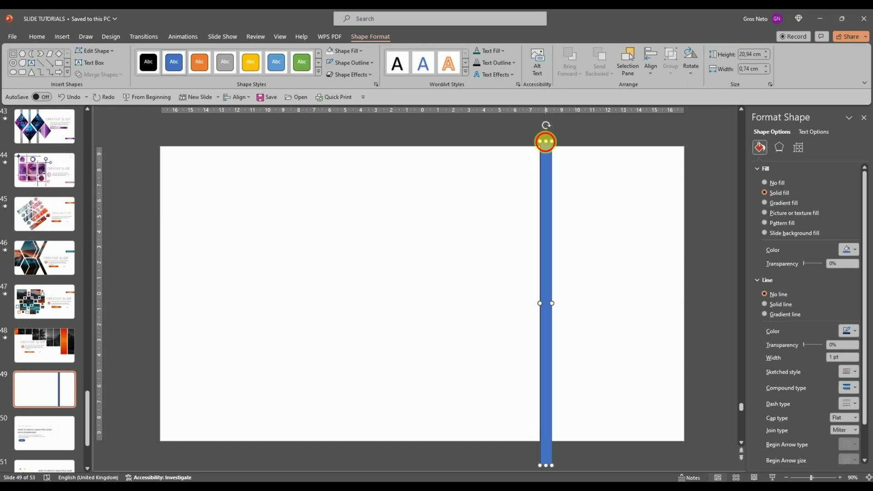
drag(546, 134, 548, 119)
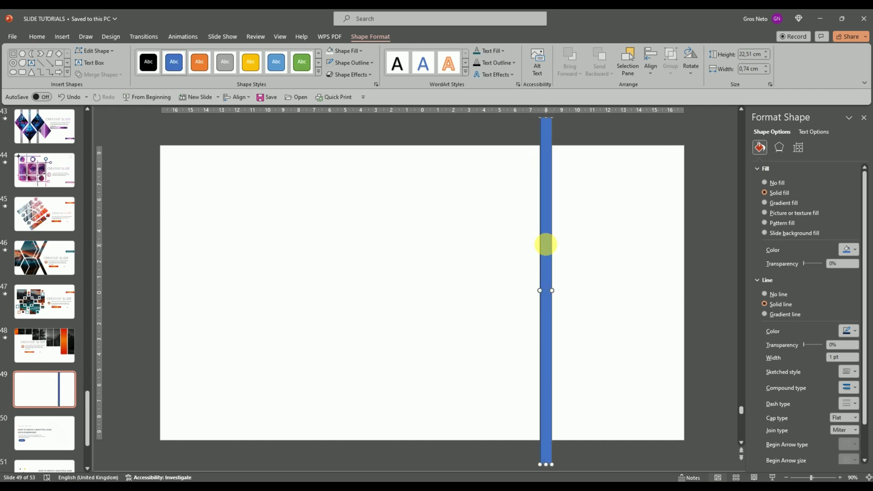
drag(551, 246, 569, 240)
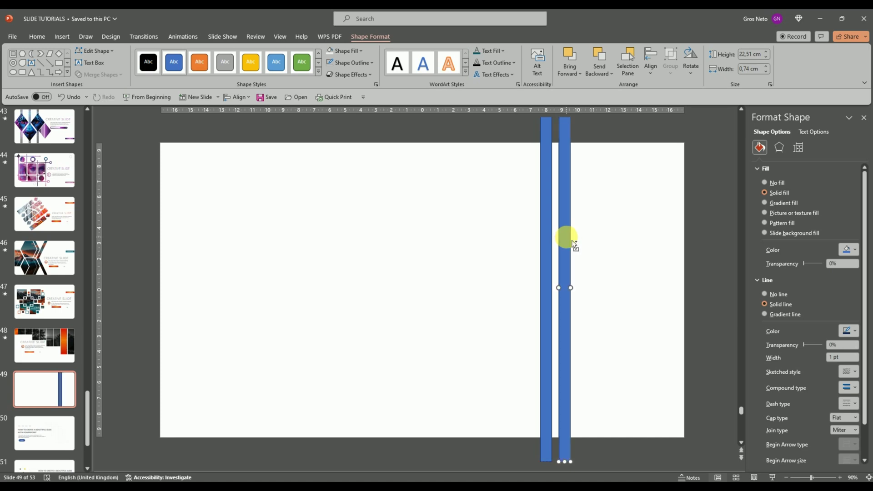
Duplicate the bar with Ctrl+D into seven evenly spaced bars, then select all seven.
key(ctrl+d)
key(ctrl+d)
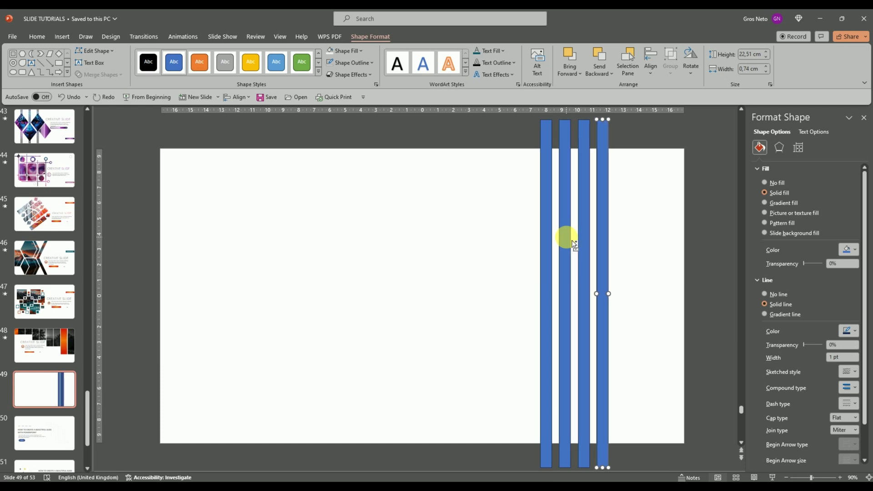
key(ctrl+d)
key(ctrl+d)
key(ctrl+d)
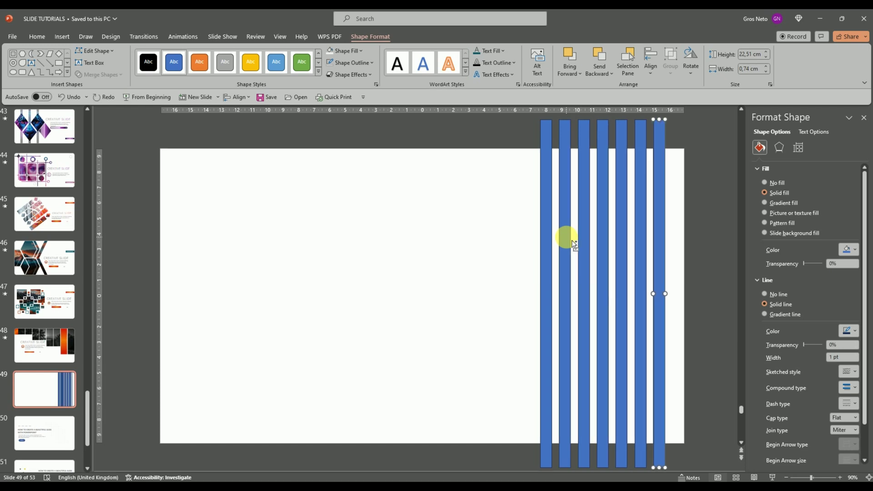
click(787, 478)
click(788, 478)
click(787, 478)
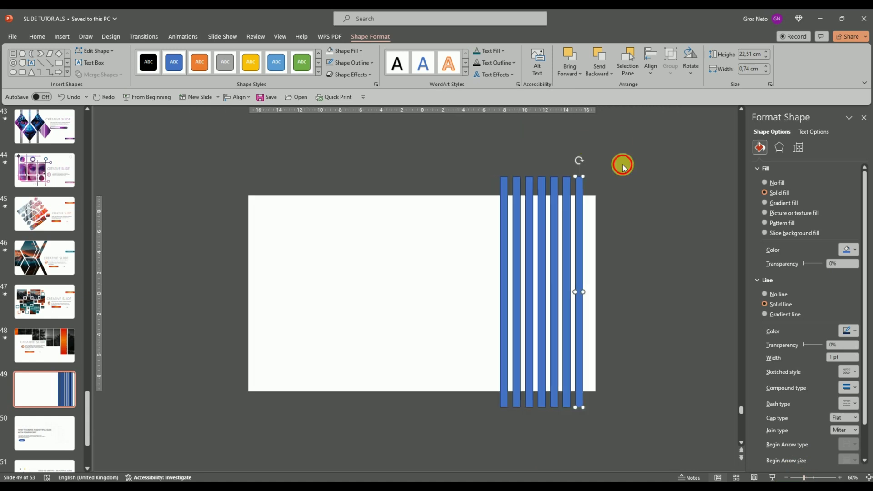
drag(623, 166, 421, 434)
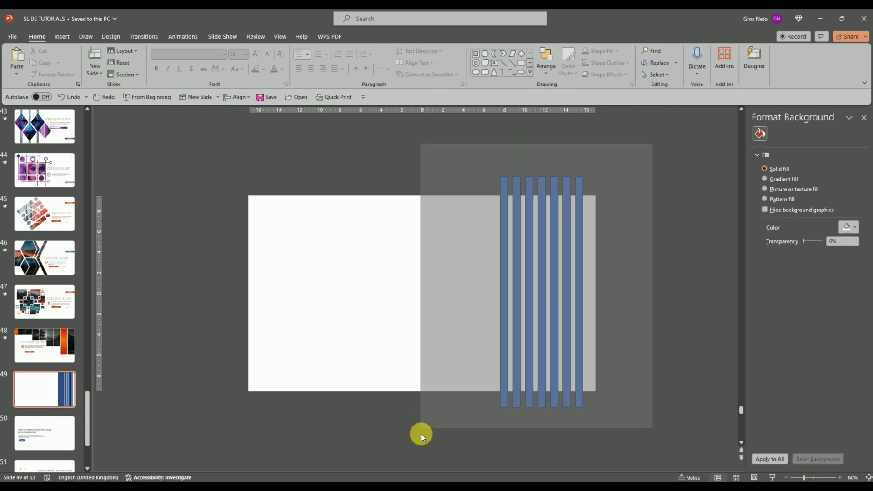
double_click(551, 175)
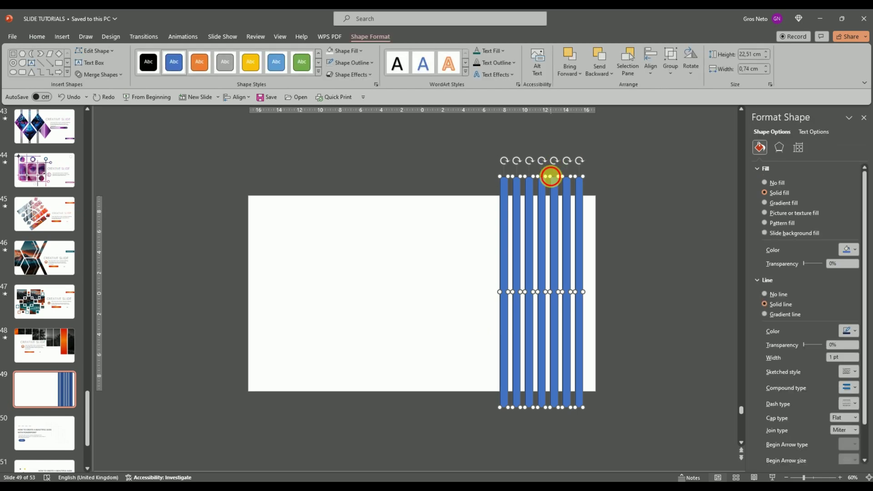
Lengthen the seven bars upward and union them into one striped shape.
drag(551, 177, 557, 142)
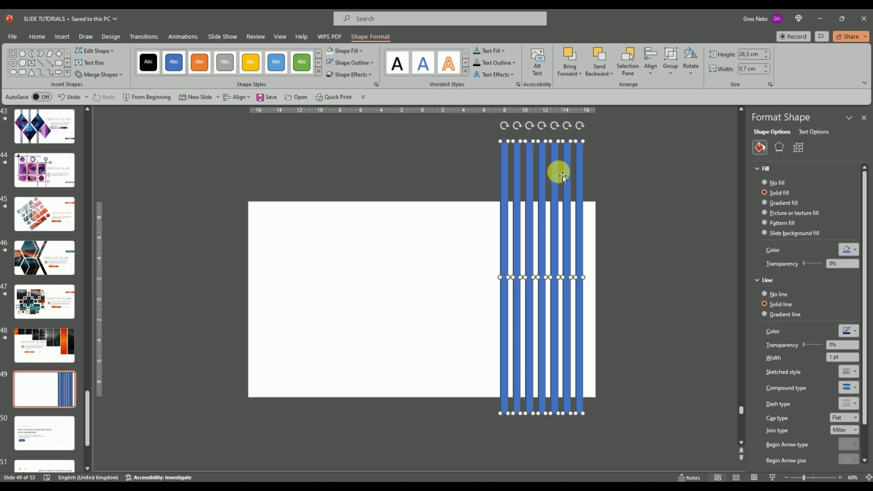
click(107, 75)
click(103, 88)
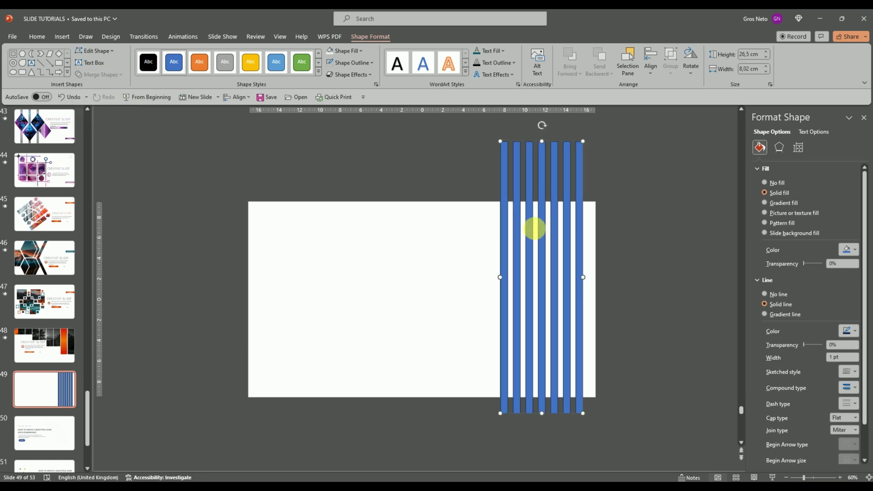
Rotate the striped shape diagonally and position it across the slide's right half.
drag(558, 168, 555, 184)
drag(542, 143, 471, 153)
drag(477, 197, 474, 193)
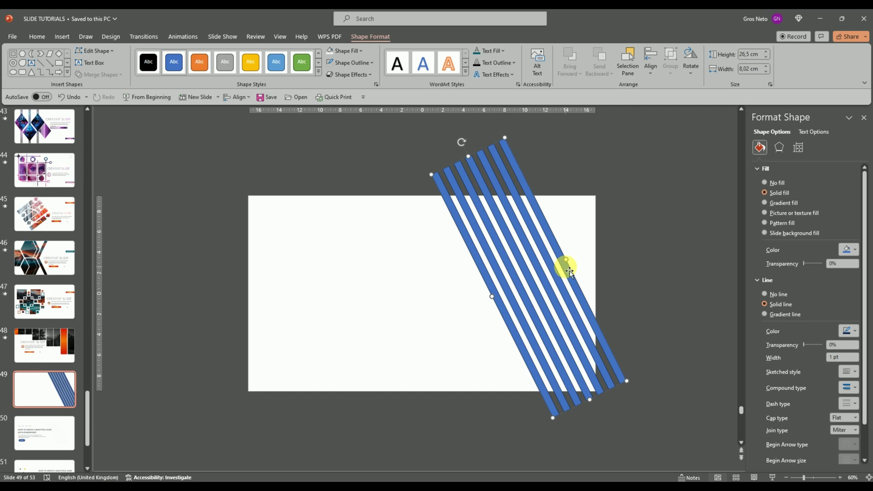
drag(543, 275, 521, 286)
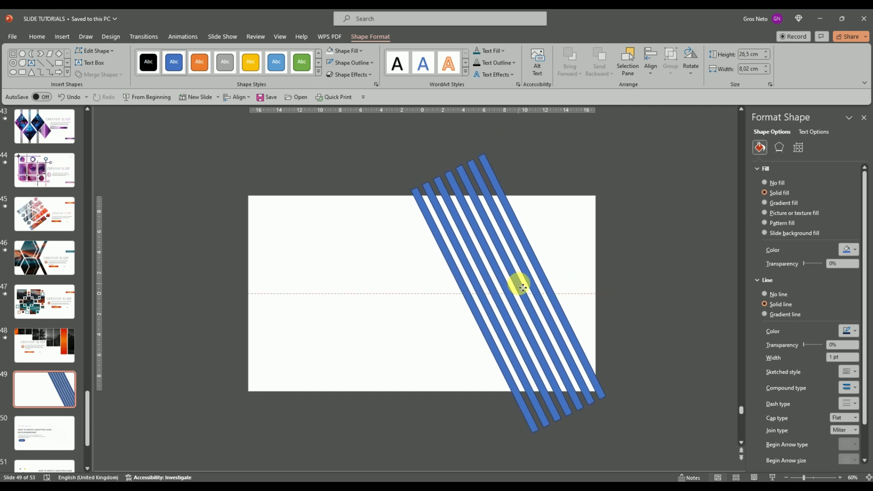
click(840, 478)
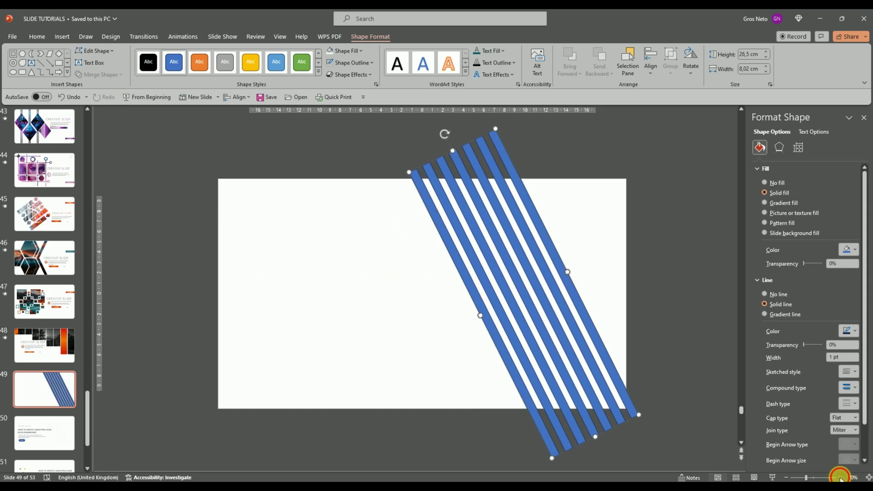
click(841, 478)
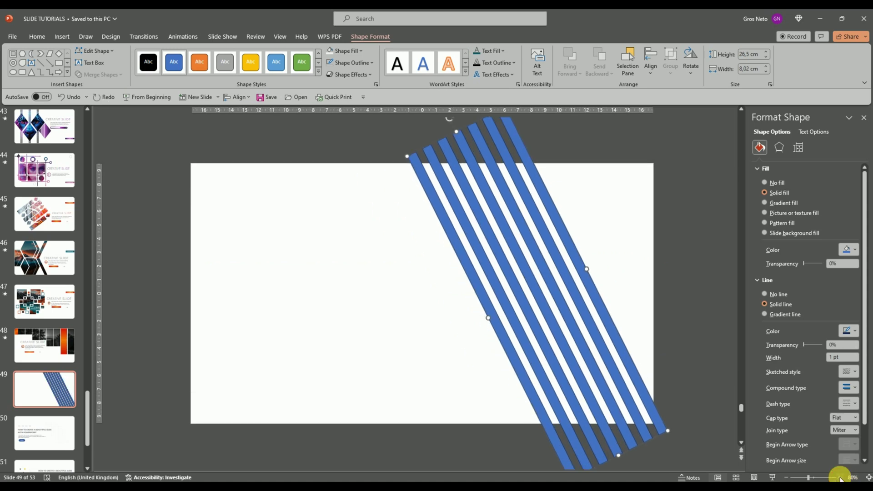
Draw a 12.2 cm blue circle and place it over the middle of the diagonal stripes.
click(605, 220)
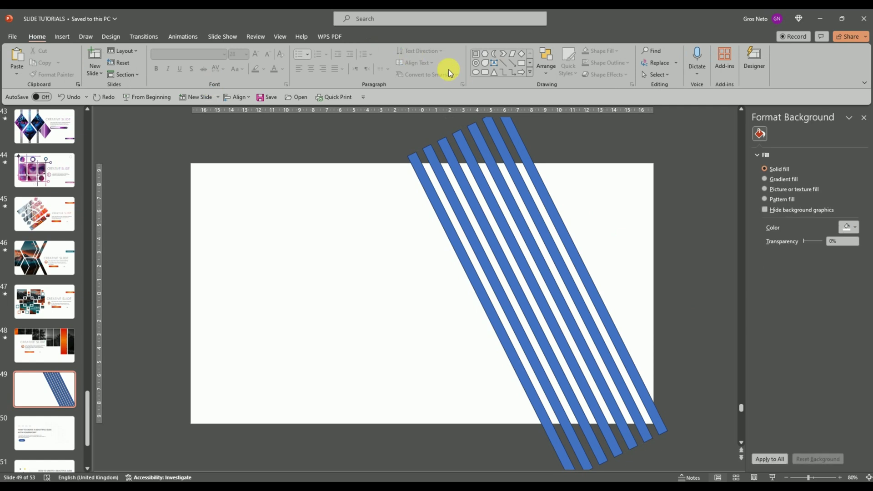
click(475, 73)
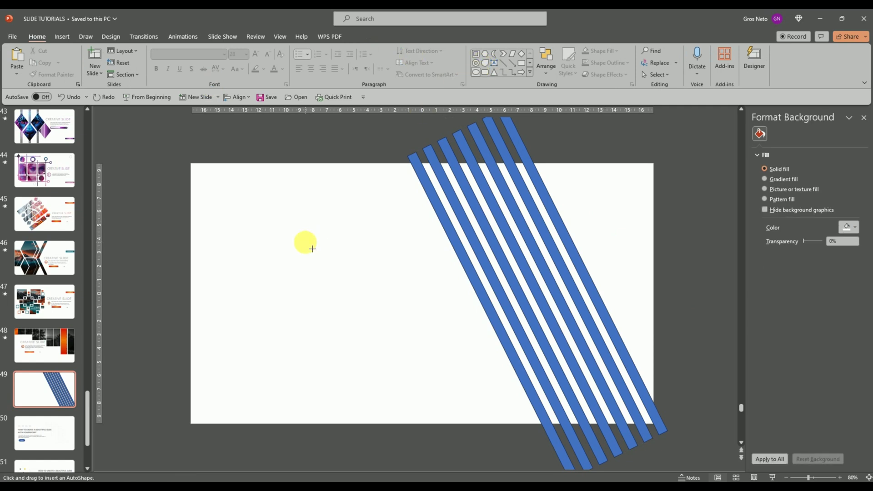
drag(306, 242, 465, 409)
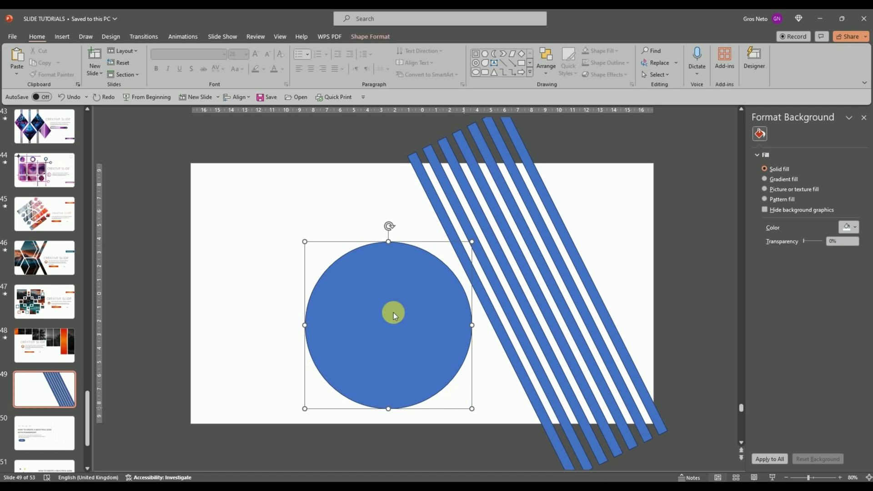
drag(438, 315, 551, 274)
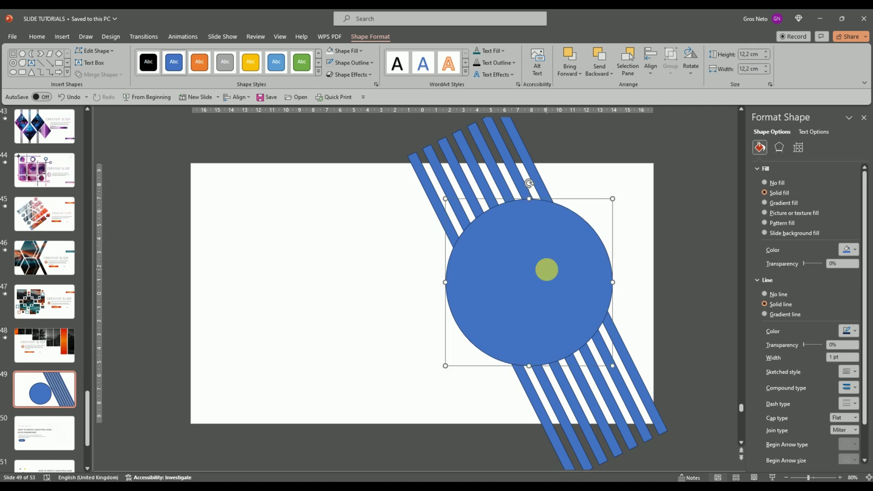
Align both the circle and the striped shape to the slide's vertical middle.
click(657, 73)
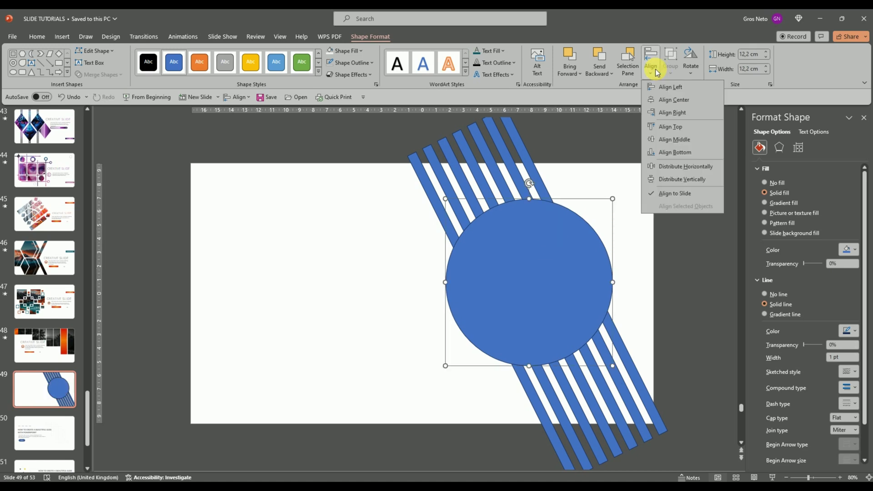
click(682, 139)
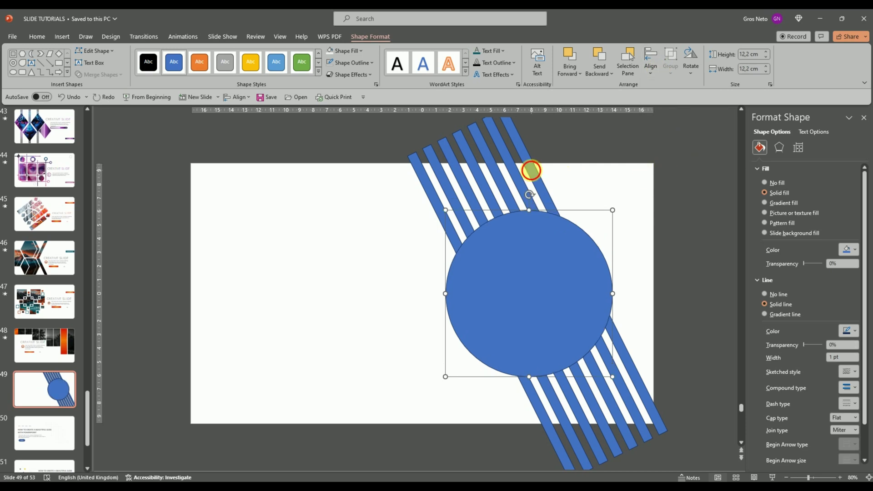
click(531, 171)
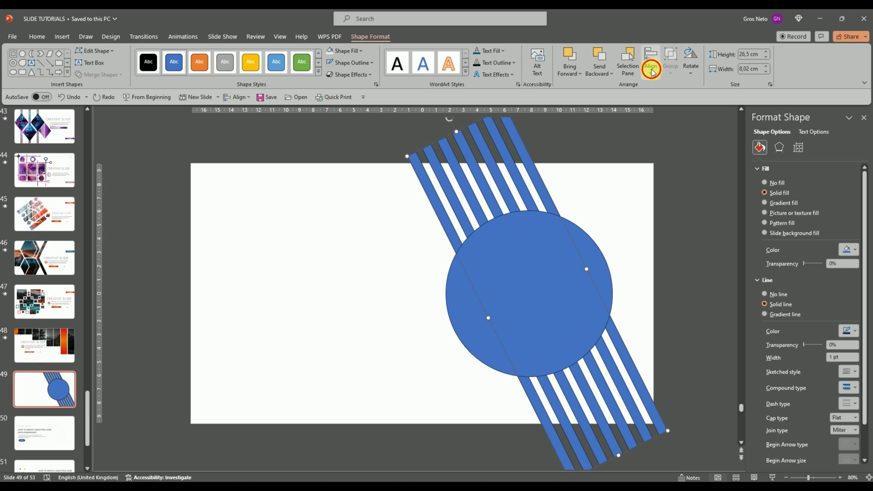
click(660, 76)
click(679, 141)
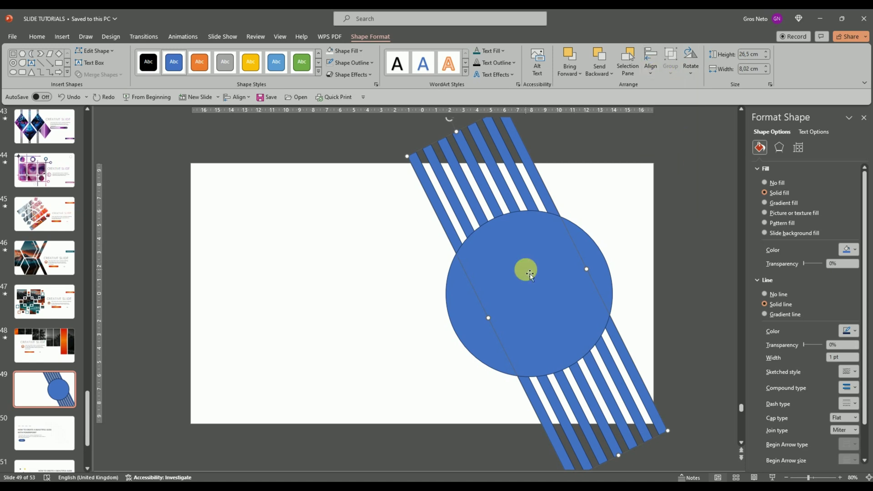
Nudge the circle slightly right and copy it to the clipboard.
click(523, 284)
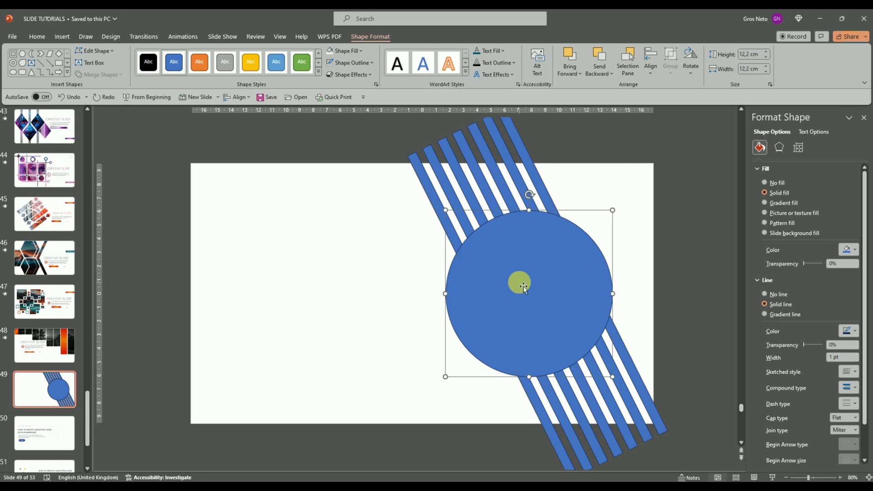
drag(523, 286, 528, 285)
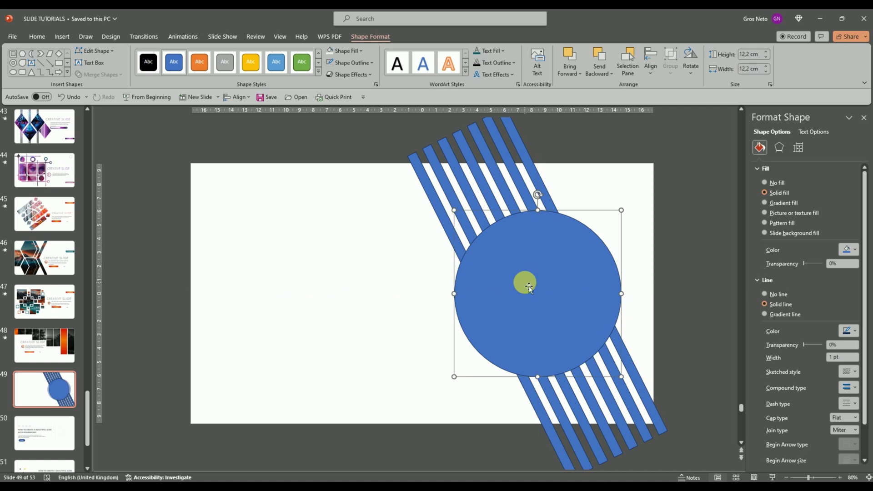
right_click(529, 286)
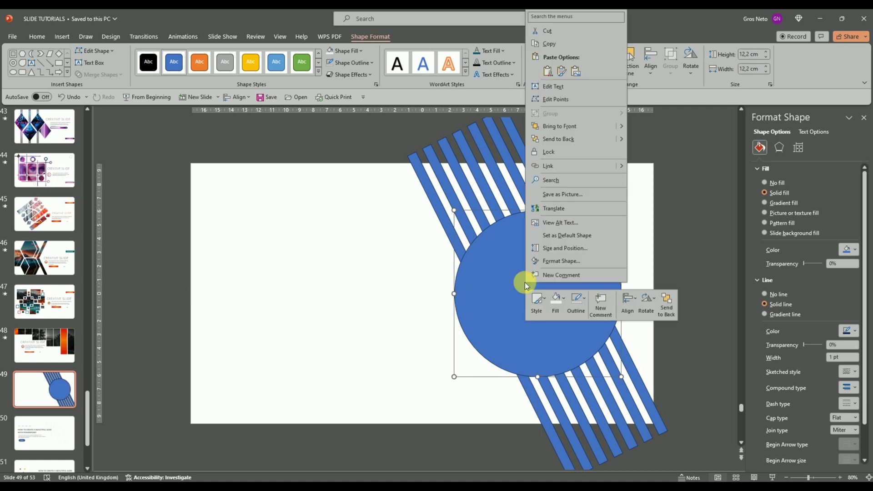
click(547, 42)
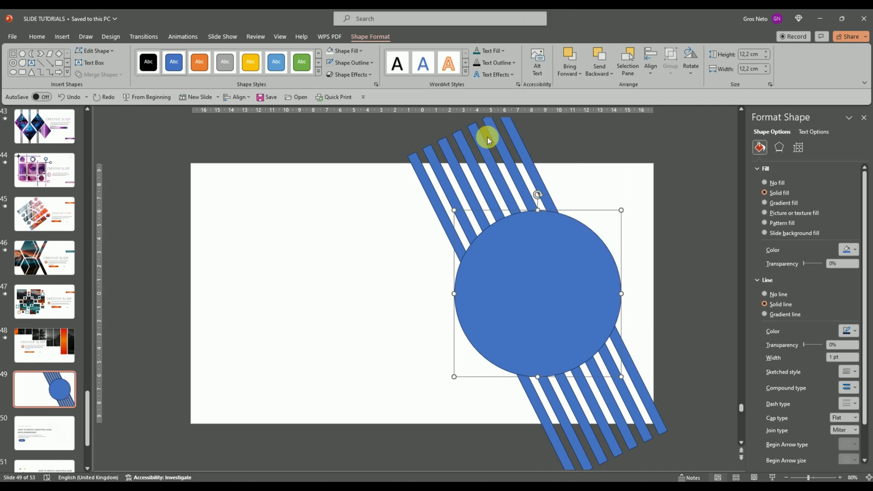
click(314, 244)
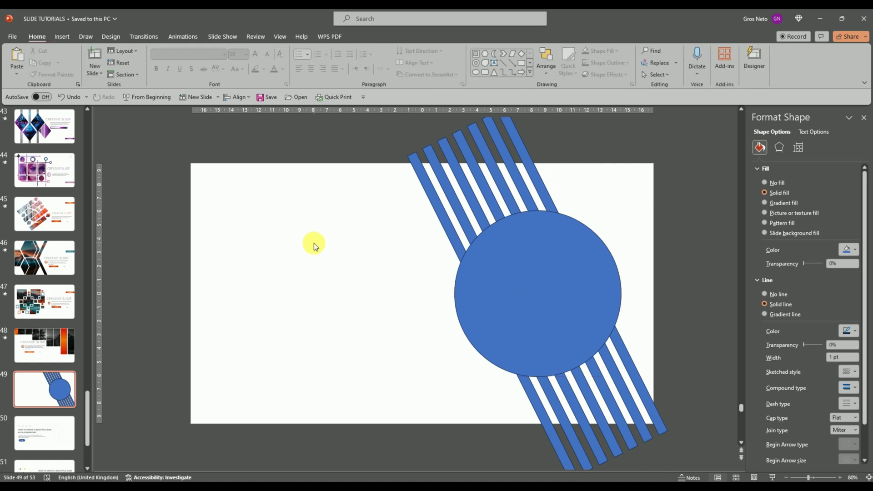
Paste a copy of the circle and move it to the slide's left side.
right_click(316, 246)
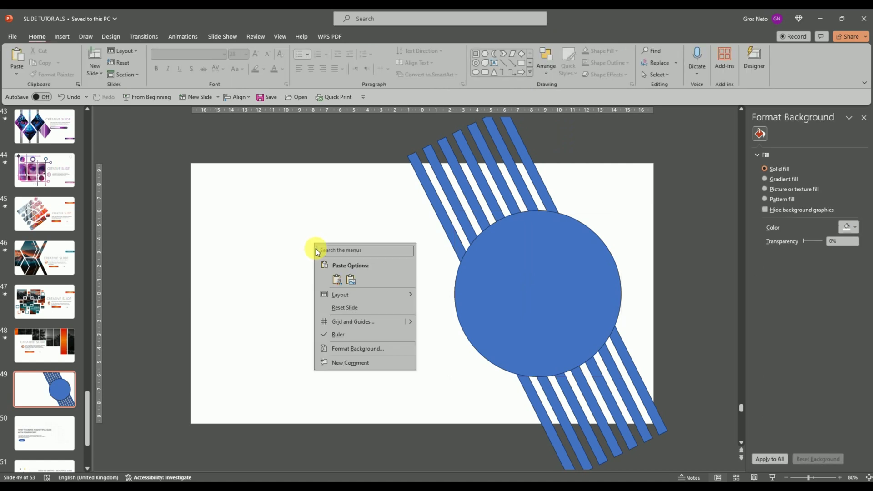
click(334, 281)
drag(528, 304, 287, 305)
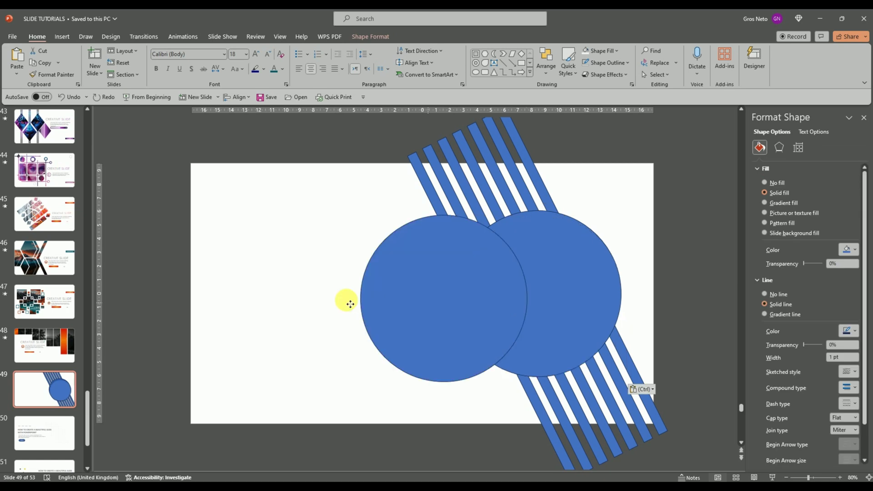
Subtract the right circle from the stripes, then move the pasted circle into the hole.
click(538, 178)
click(518, 275)
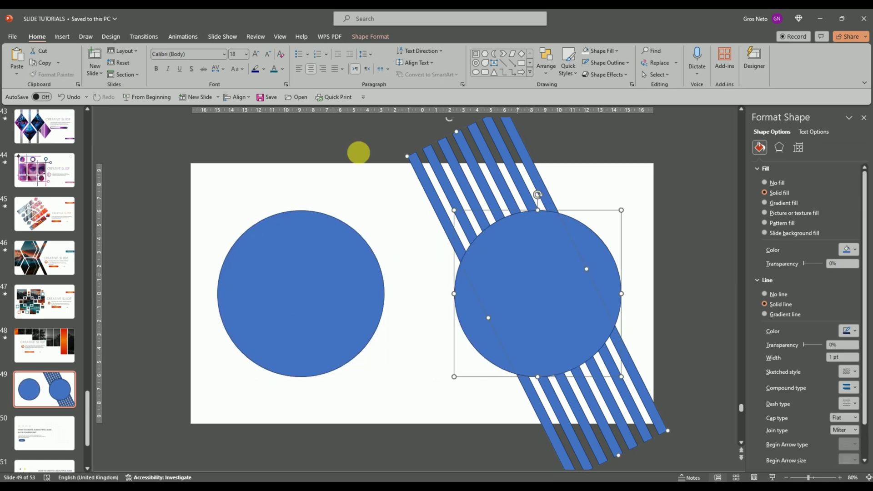
click(373, 38)
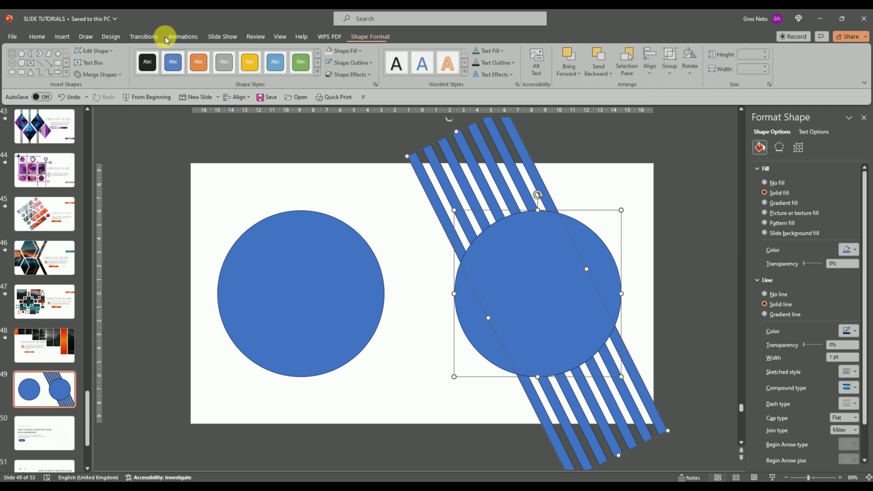
click(91, 75)
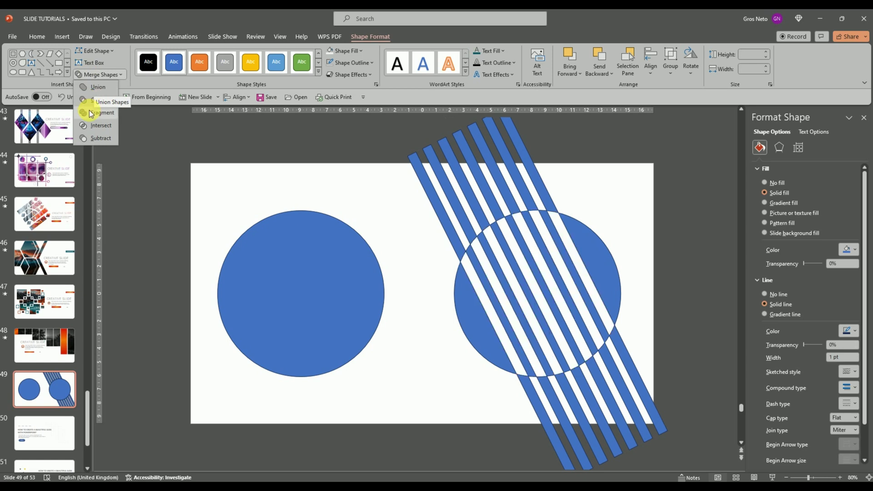
click(91, 138)
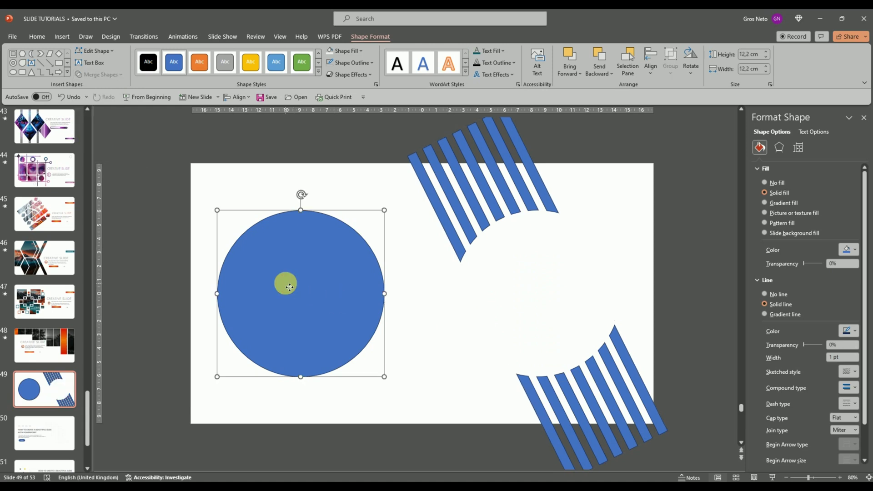
mouse_move(309, 294)
mouse_down()
mouse_move(345, 300)
mouse_move(528, 285)
mouse_up()
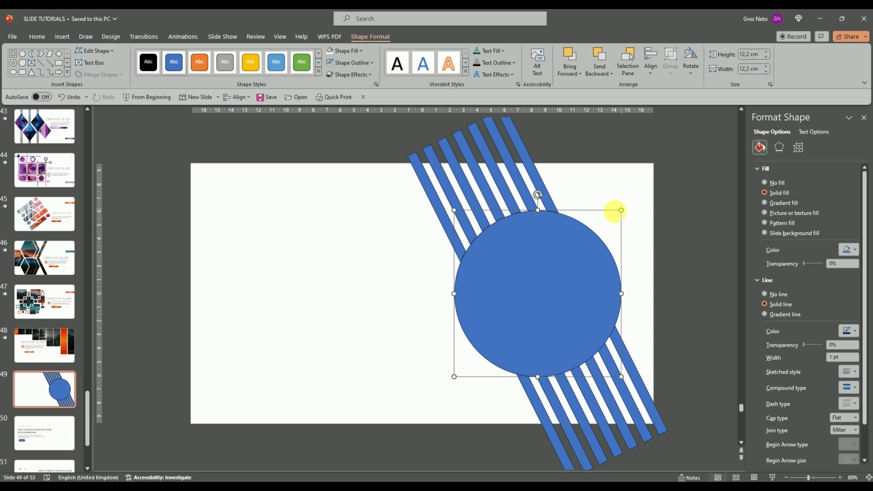
Shrink the circle from 12.2 cm to 10.96 cm, leaving a white gap around it.
drag(623, 211, 614, 217)
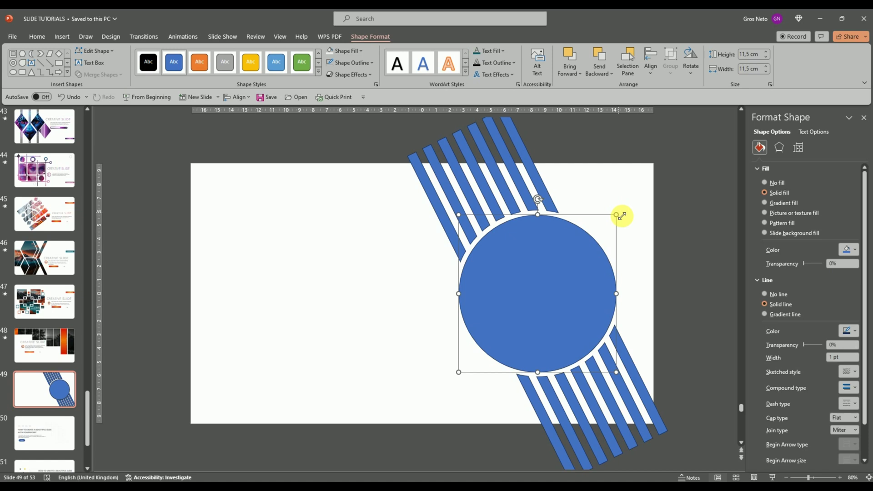
drag(618, 215, 611, 219)
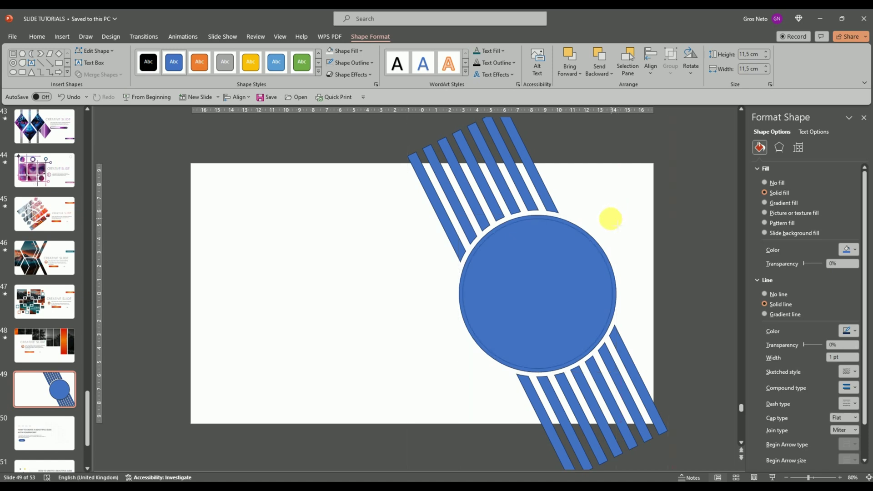
click(622, 195)
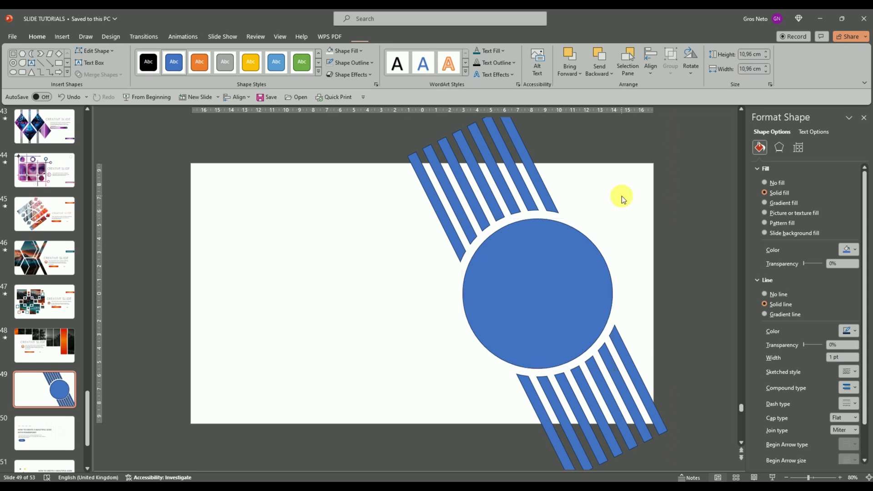
click(476, 62)
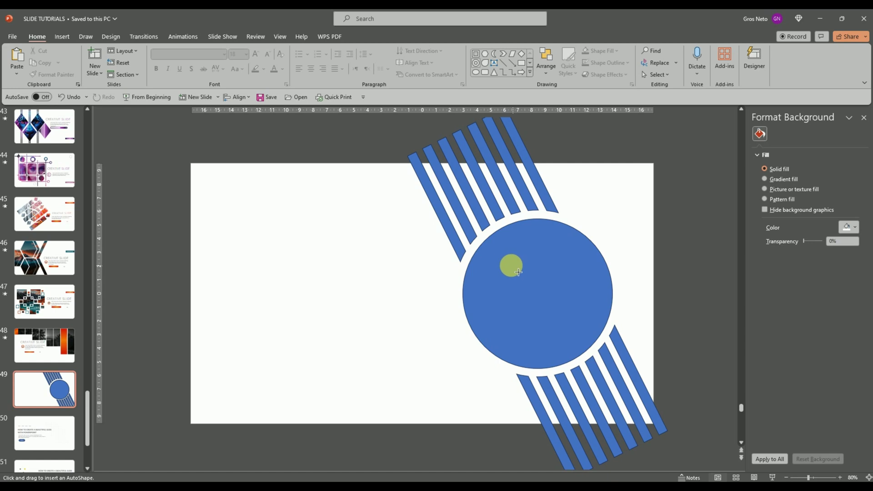
Draw a 4.95 cm circle centred on the big circle and subtract it, forming a ring.
drag(519, 272, 574, 338)
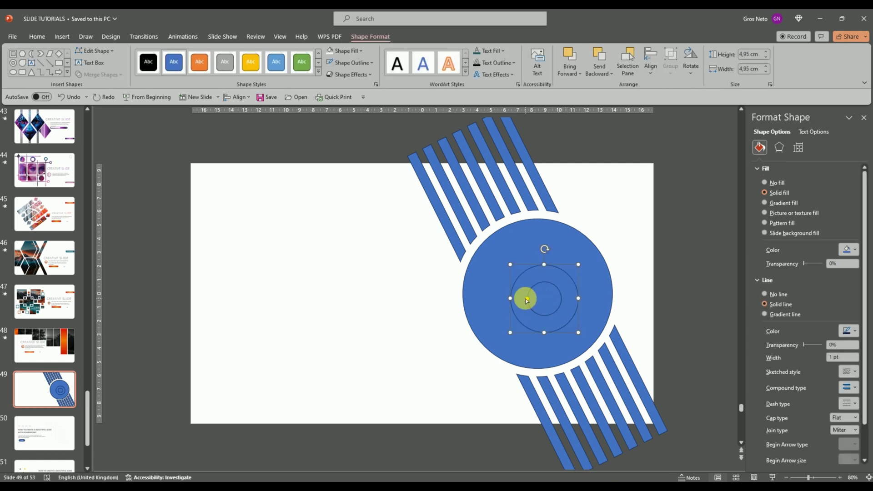
click(529, 301)
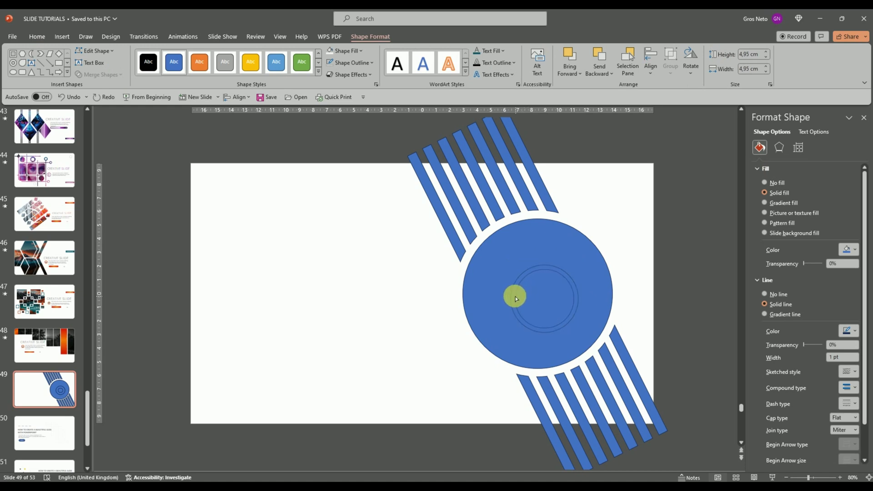
click(516, 299)
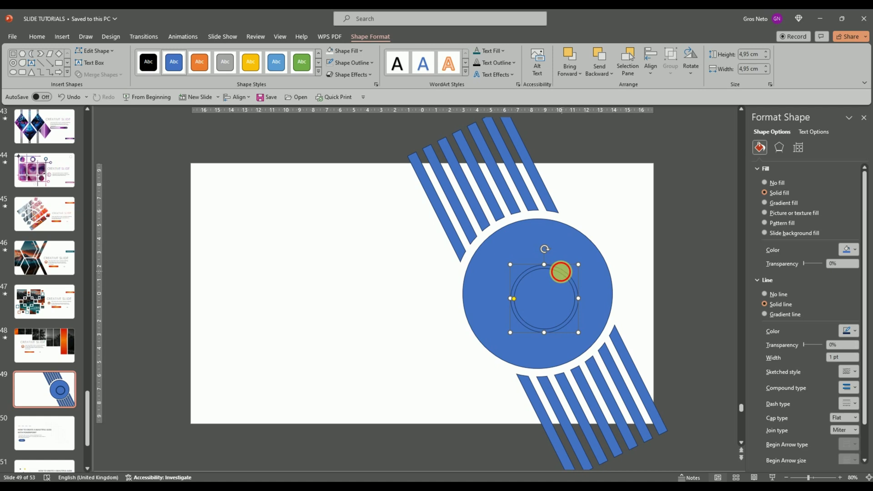
drag(564, 276, 556, 271)
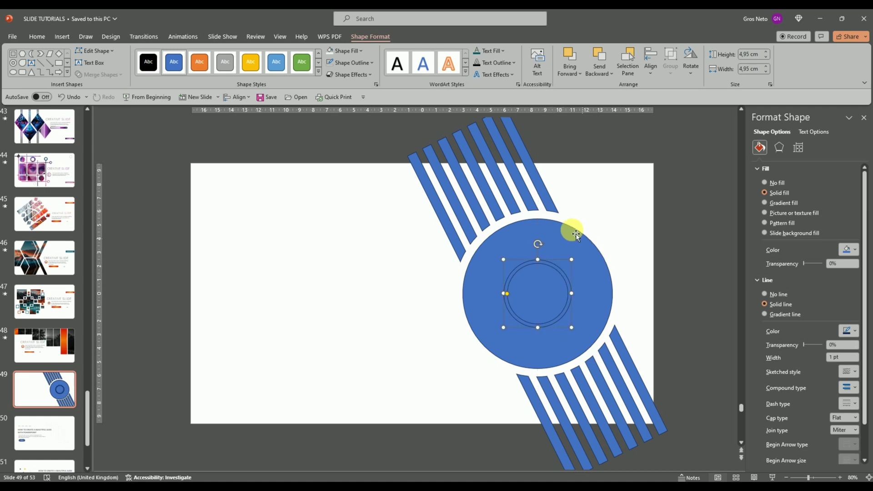
click(566, 250)
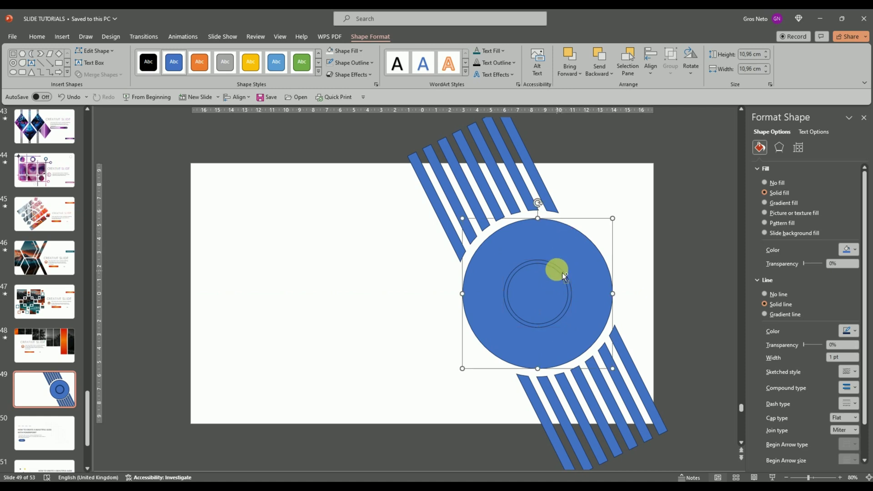
shift+click(566, 275)
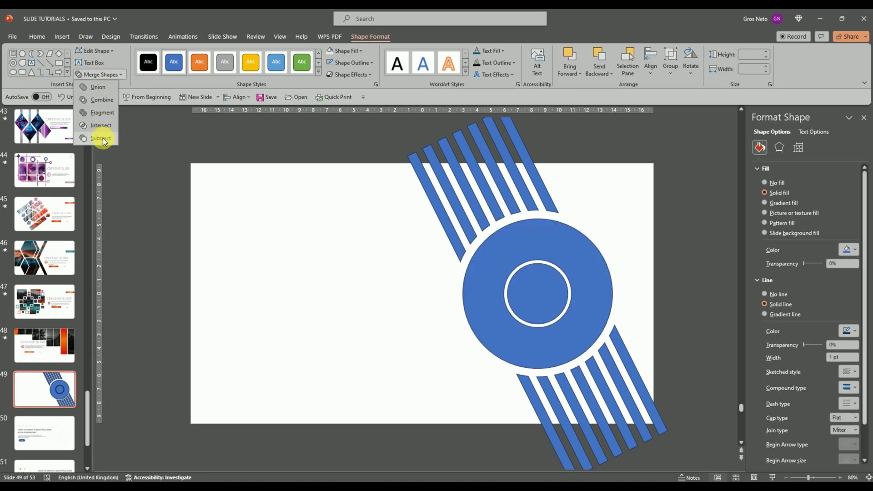
click(103, 137)
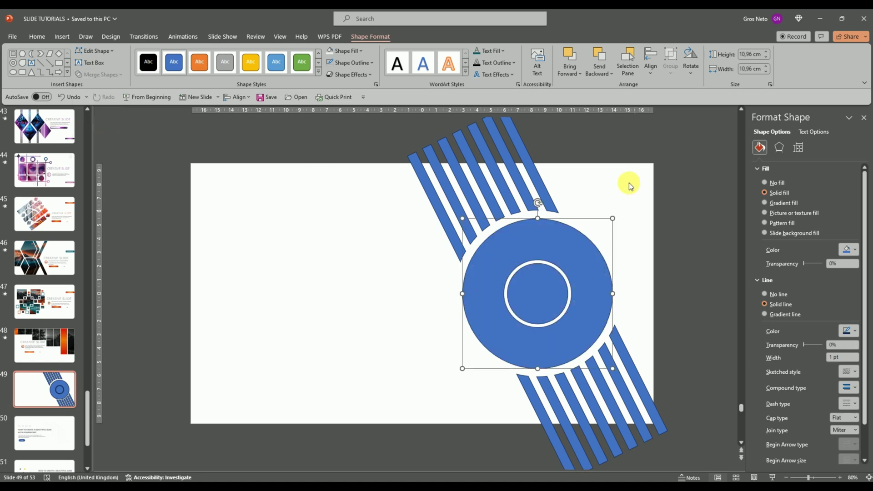
Union the diagonal stripes and the ringed circle into one shape, then zoom out to 60%.
click(612, 183)
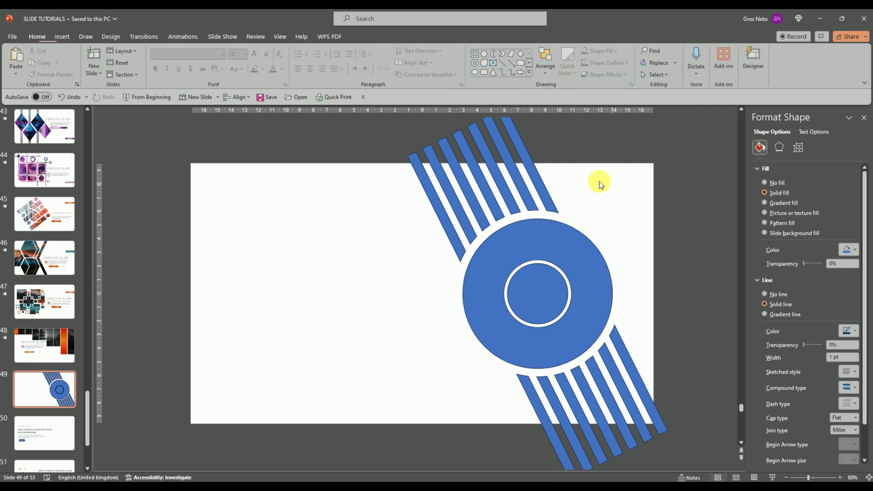
click(544, 185)
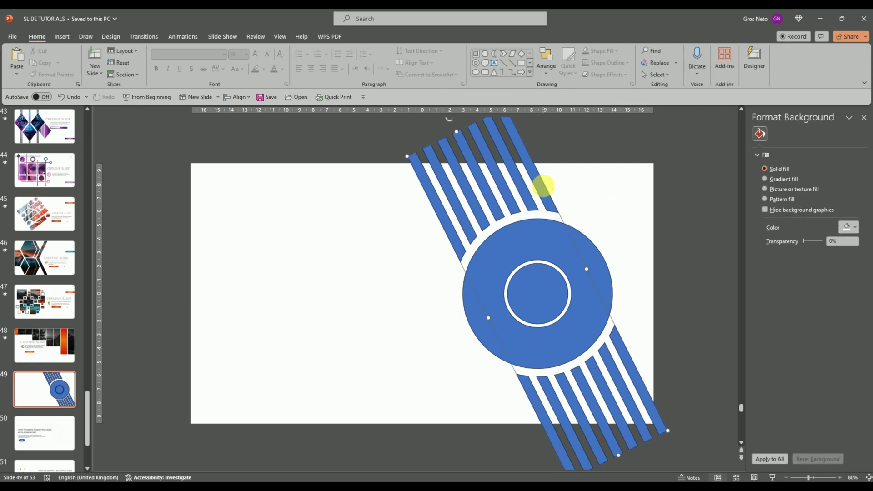
click(591, 251)
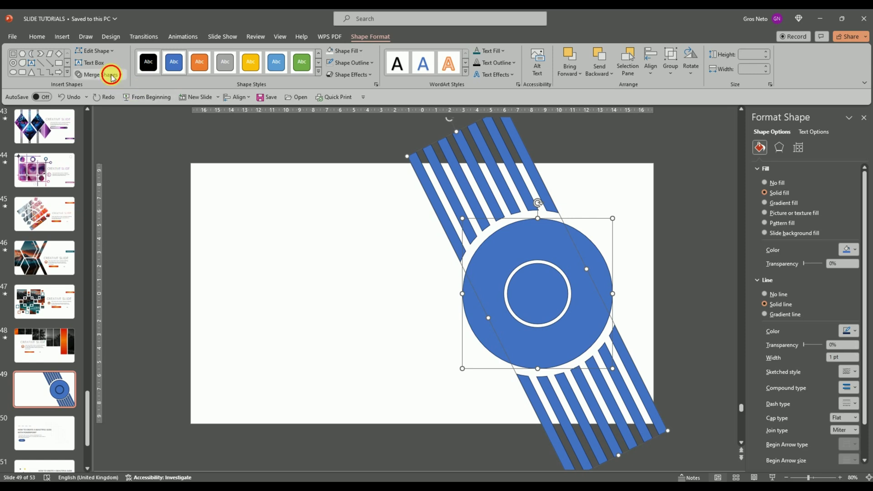
click(111, 74)
click(98, 88)
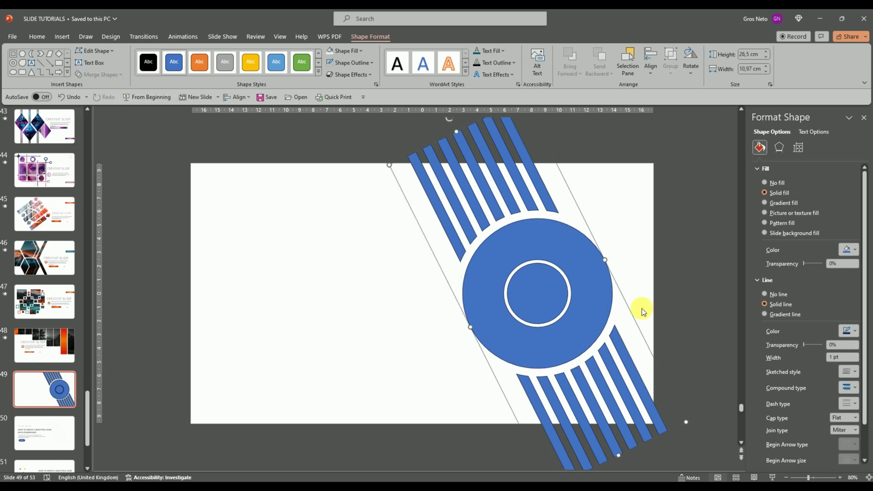
click(786, 477)
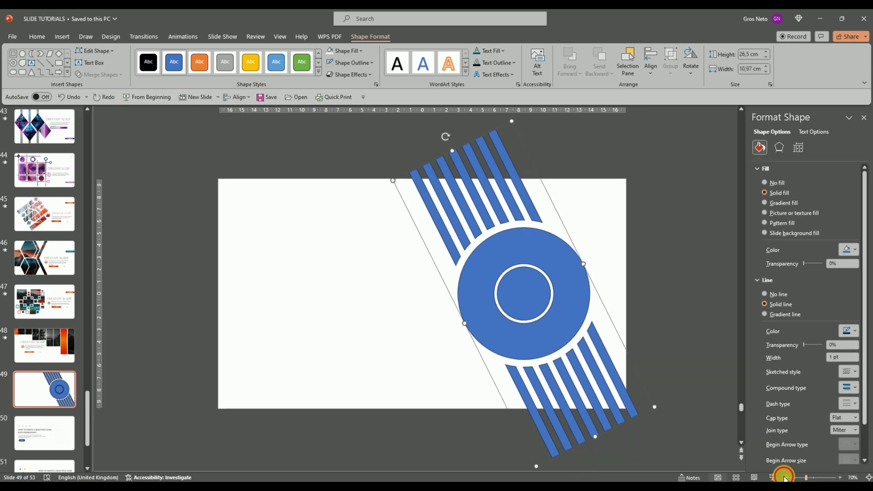
click(786, 478)
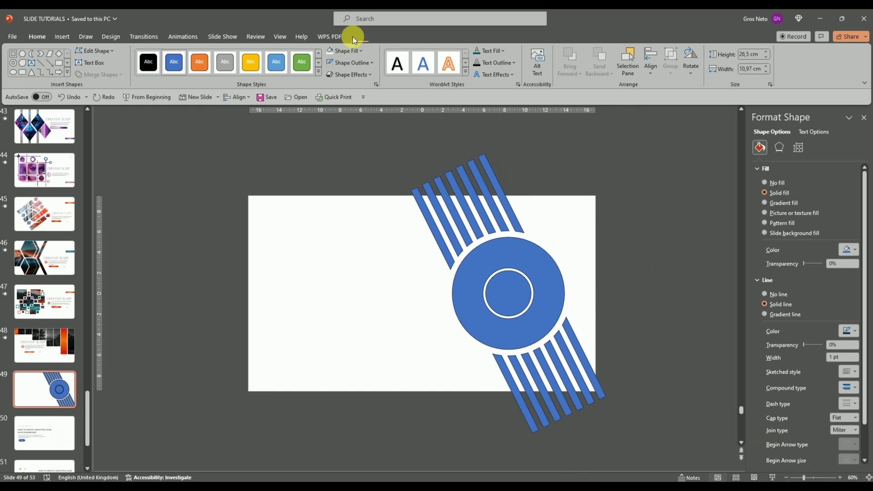
key(Escape)
Draw rectangles covering the badge stripes that overhang above and below the slide.
click(522, 63)
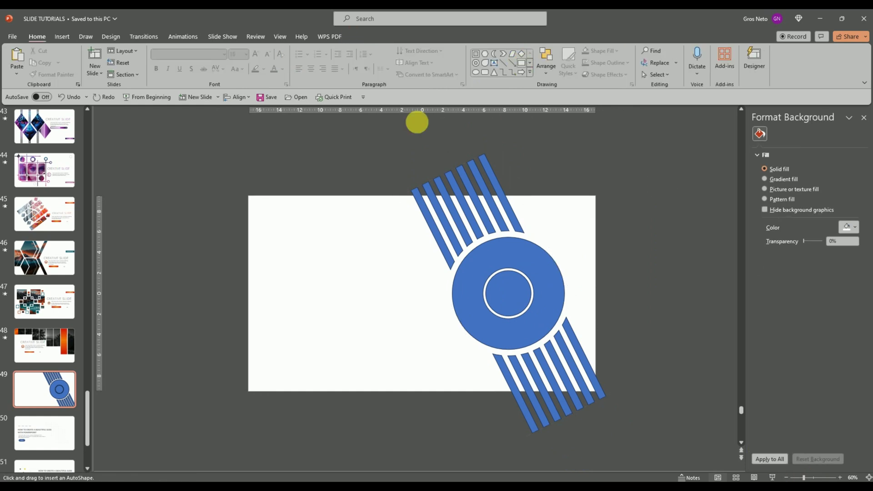
mouse_move(332, 147)
mouse_down()
mouse_move(405, 193)
mouse_move(575, 196)
mouse_up()
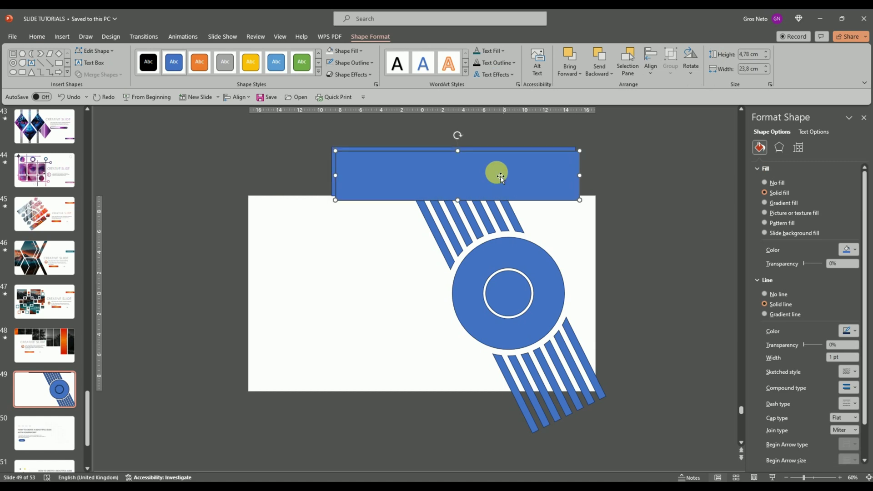
mouse_move(497, 172)
mouse_down()
mouse_move(576, 397)
mouse_move(576, 423)
mouse_move(571, 411)
mouse_up()
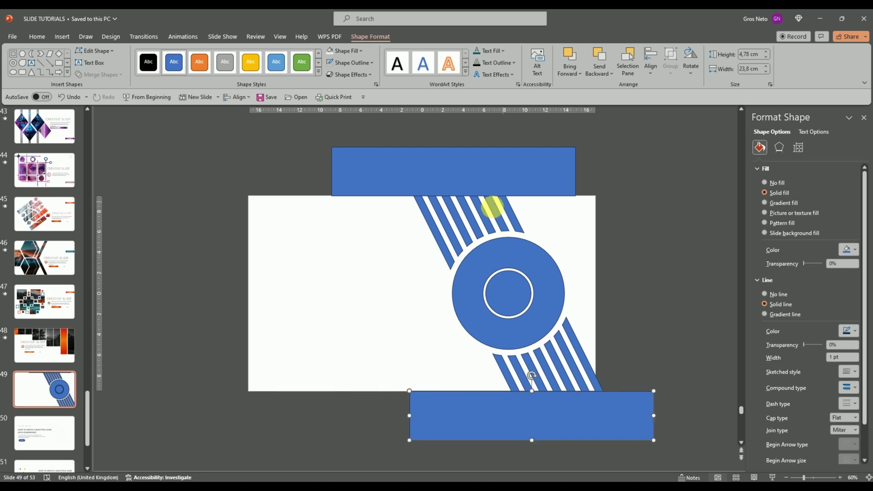
Merge the badge with the top rectangle using Combine, delete the leftover bottom rectangle, and zoom back to 80%.
click(493, 210)
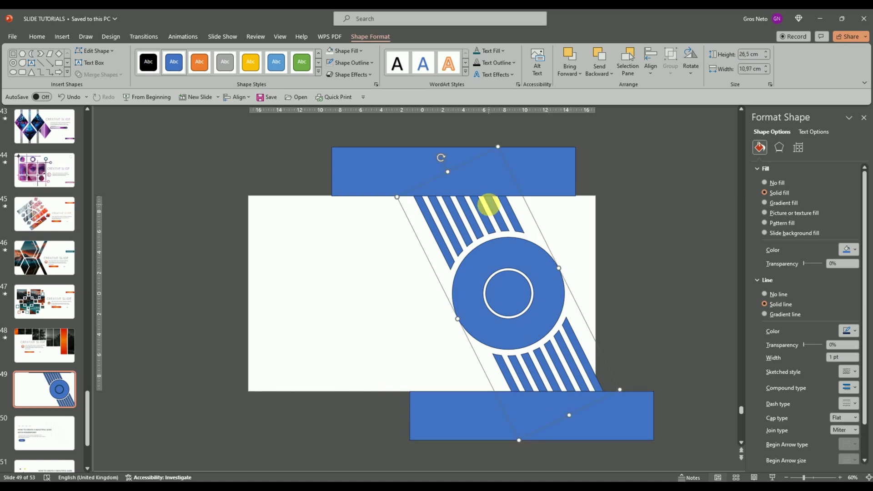
shift+click(552, 160)
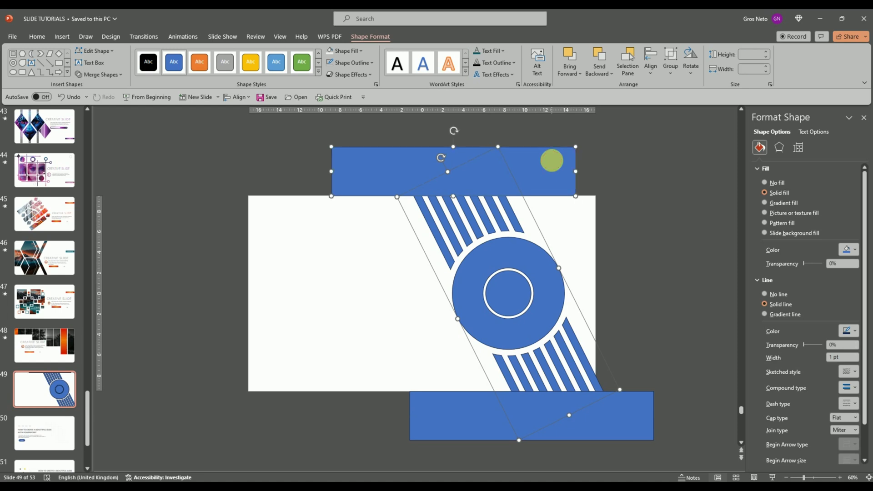
click(110, 74)
click(113, 104)
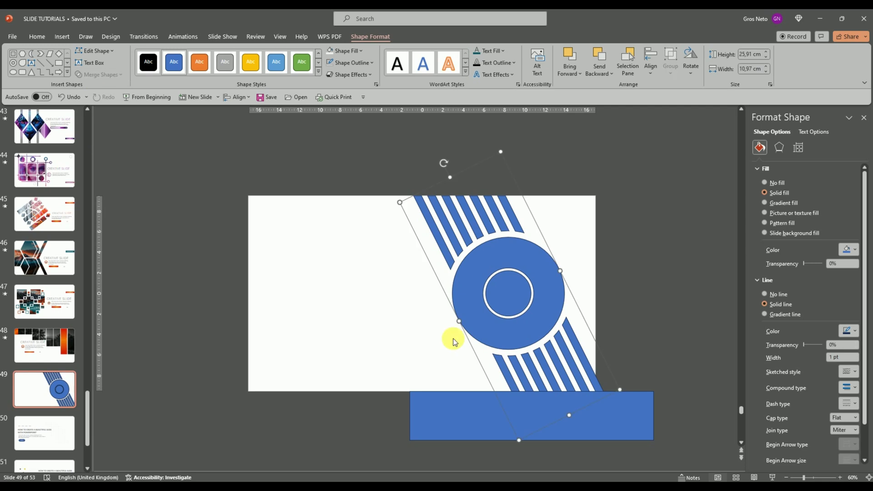
click(506, 428)
key(Delete)
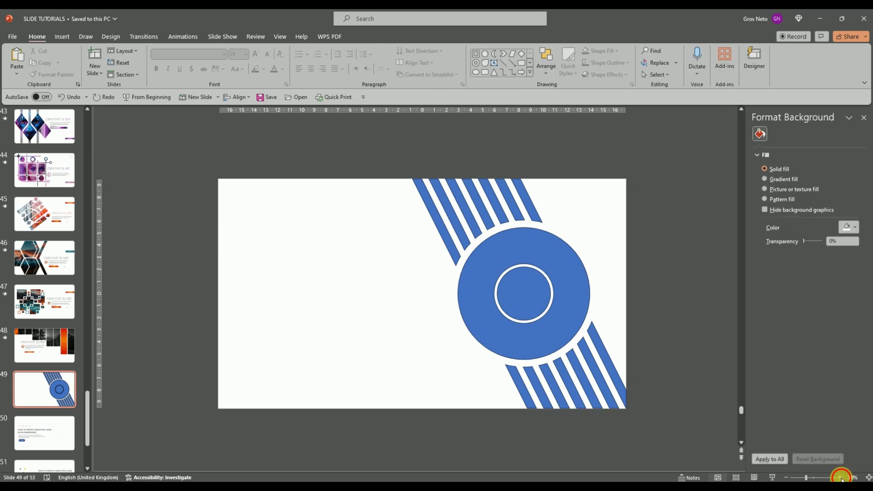
click(840, 477)
click(841, 478)
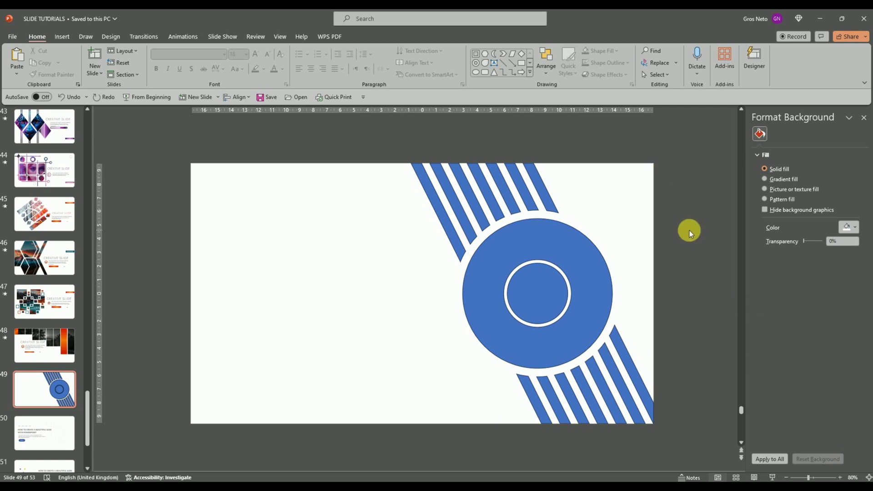
Copy the blue striped circle graphic from the slide.
click(520, 241)
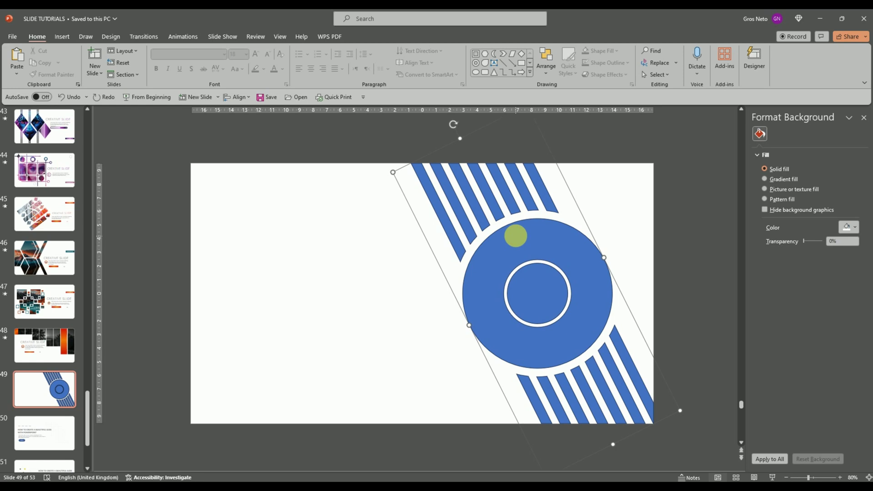
right_click(517, 236)
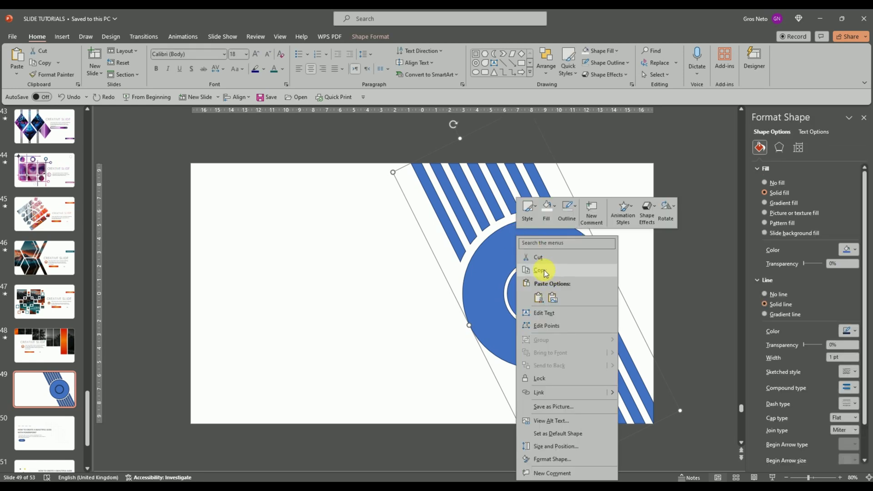
click(541, 270)
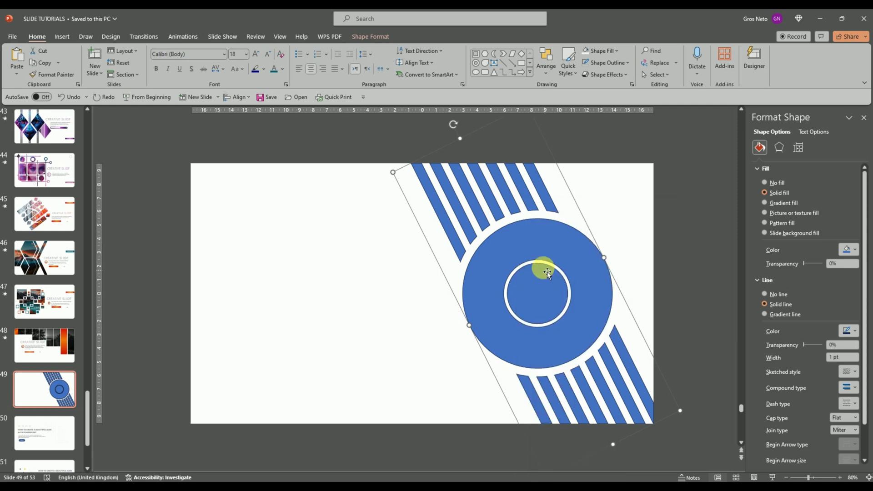
click(335, 218)
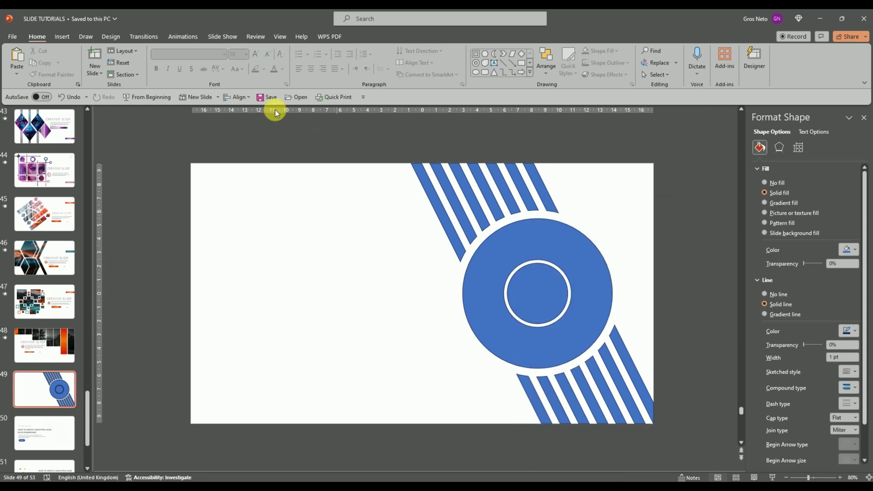
In Slide Master, insert a new layout, remove its title and footers, and paste the graphic.
click(280, 37)
click(120, 62)
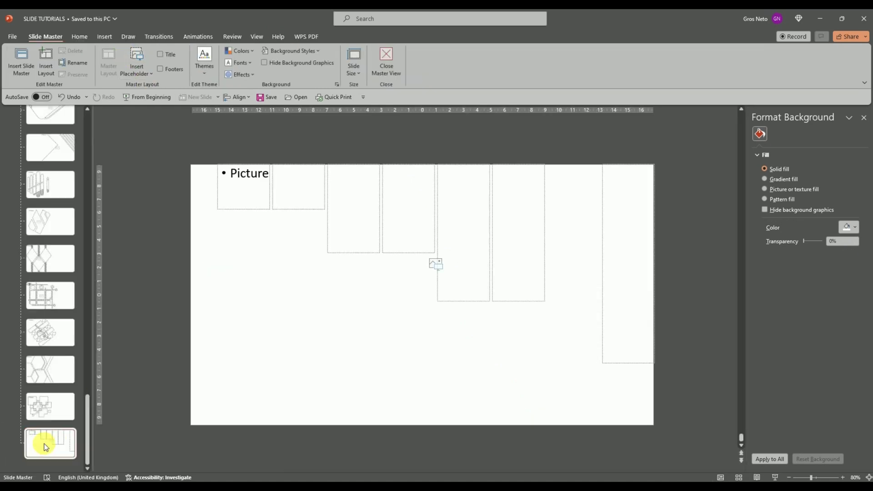
click(46, 62)
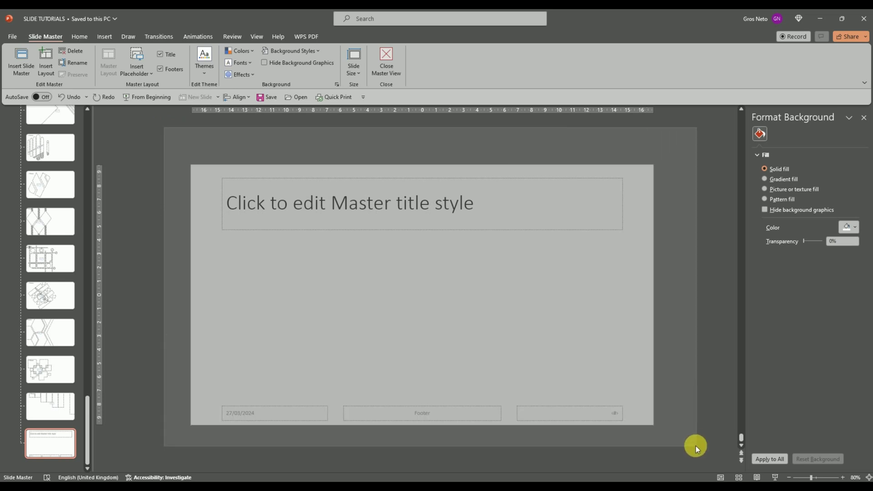
drag(655, 346, 696, 447)
key(Delete)
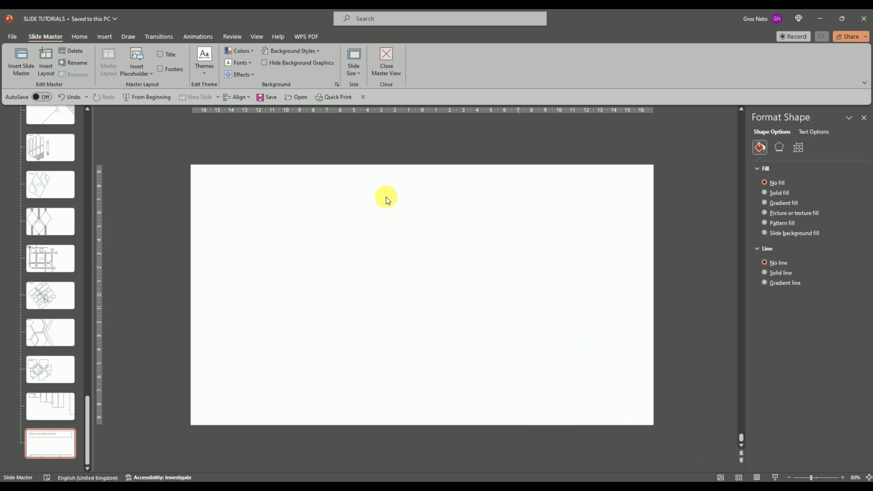
right_click(406, 226)
click(406, 229)
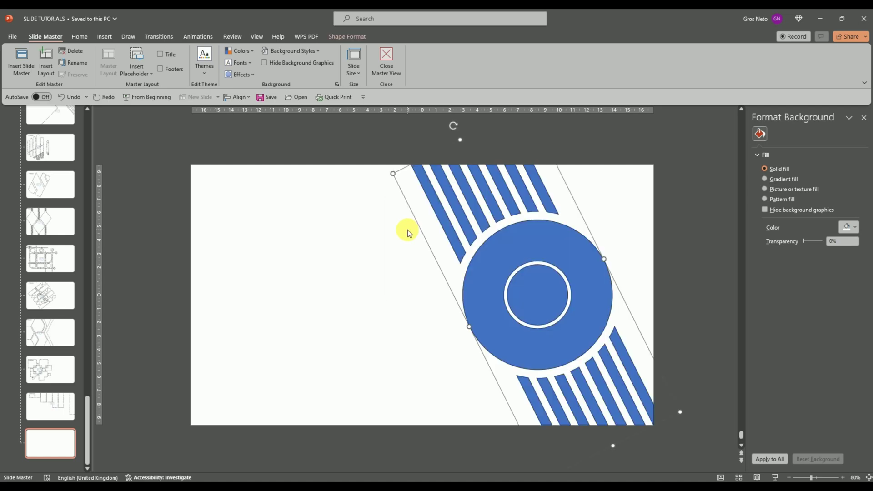
Draw a Picture placeholder over the striped graphic and send it to back.
click(137, 72)
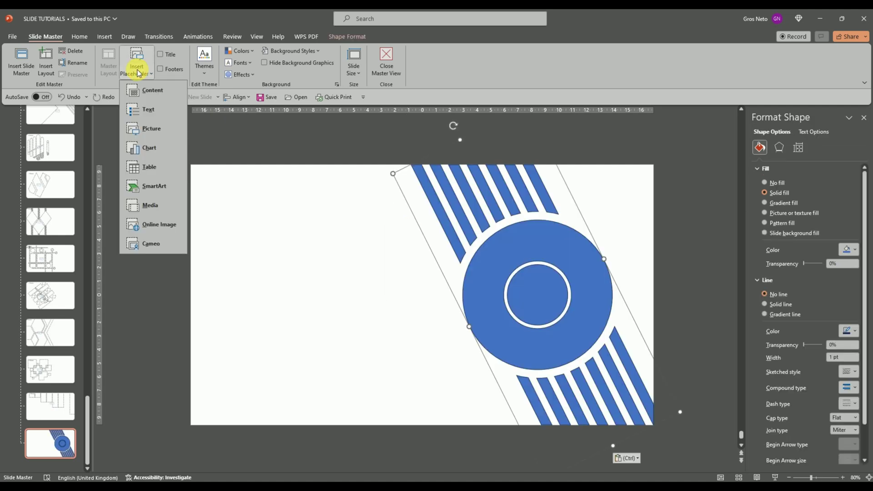
click(150, 129)
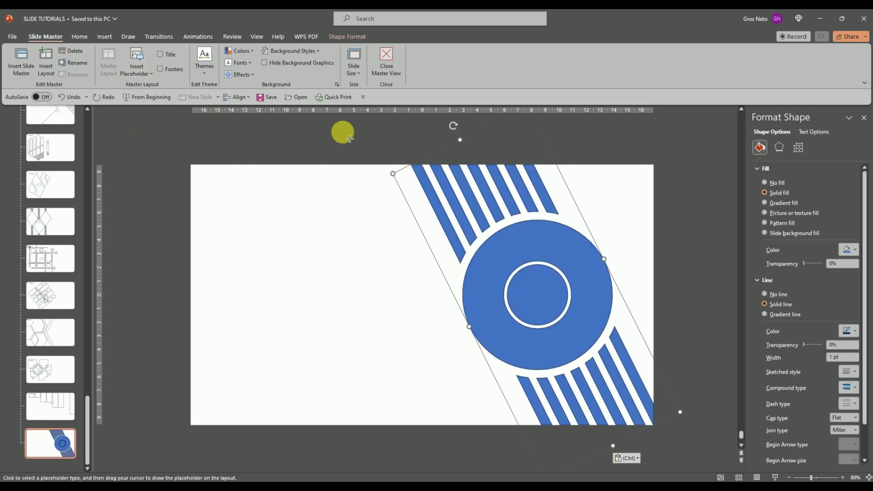
mouse_move(327, 121)
mouse_down()
mouse_move(715, 437)
mouse_move(723, 469)
mouse_move(716, 465)
mouse_up()
right_click(582, 237)
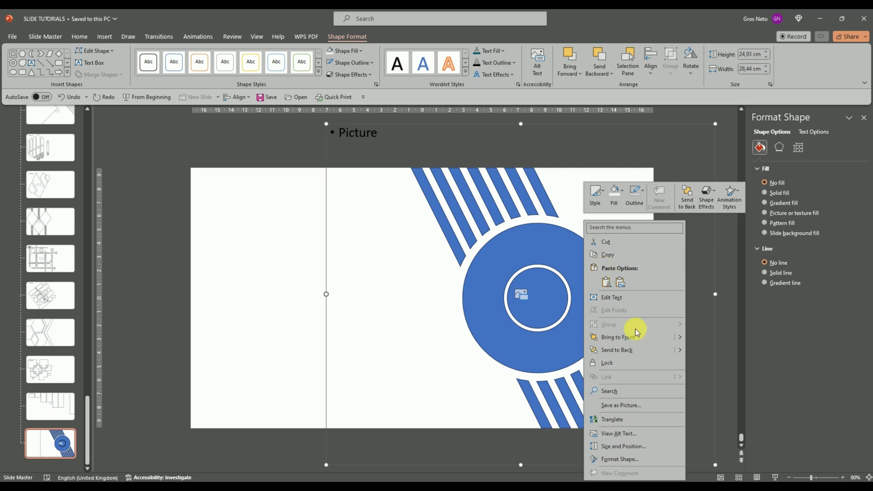
click(626, 350)
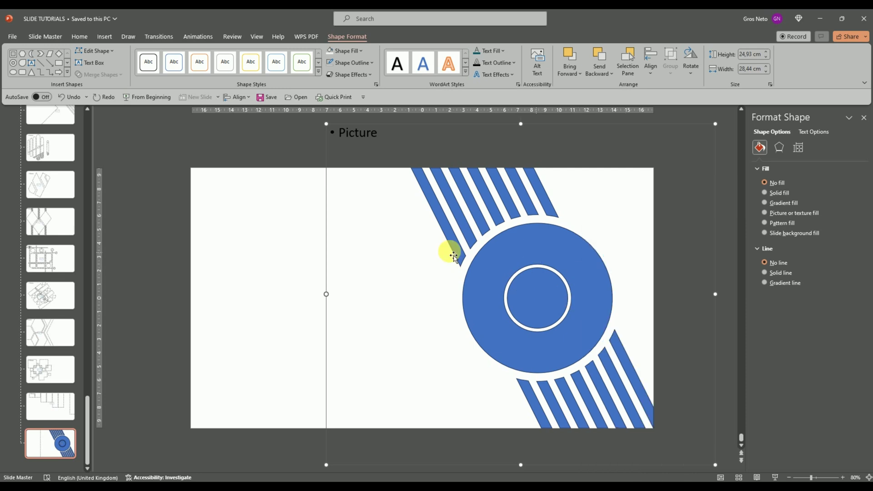
click(272, 220)
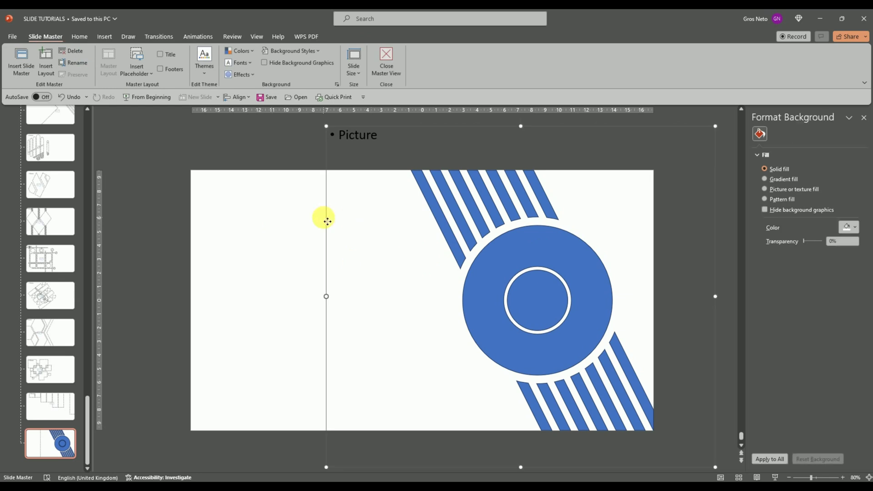
click(327, 221)
Intersect the picture placeholder with the striped graphic, then close Master View.
click(504, 269)
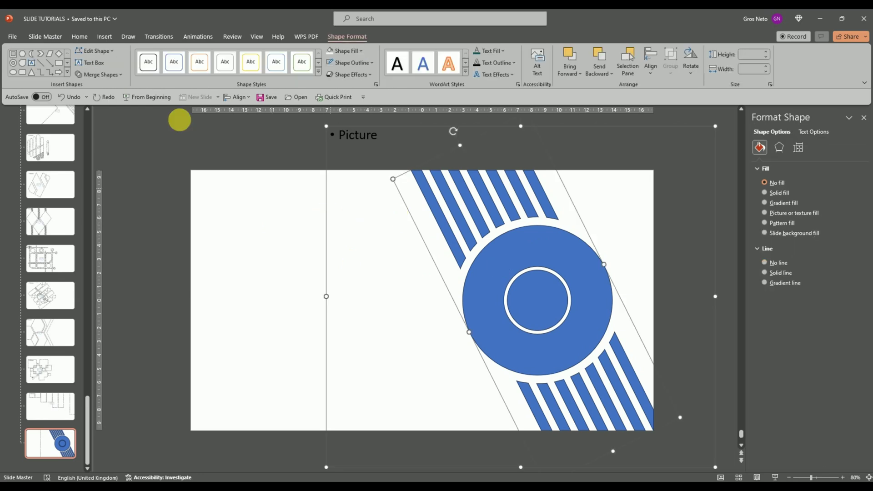
click(122, 75)
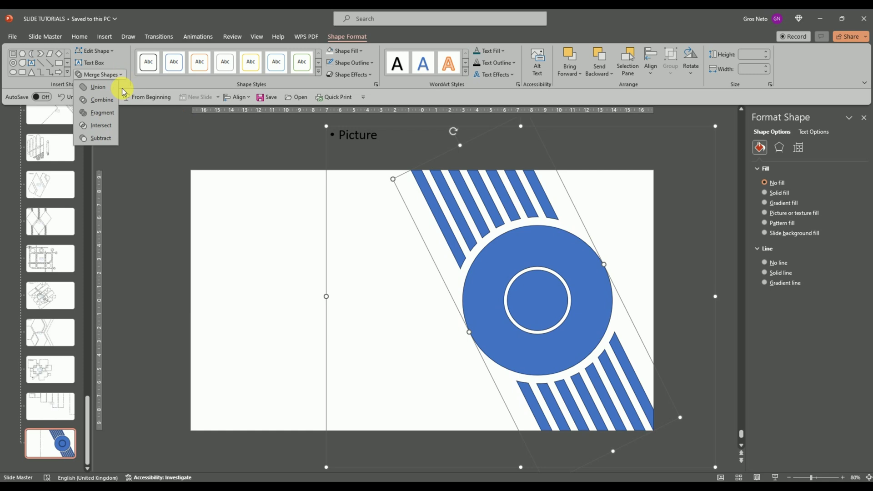
click(109, 127)
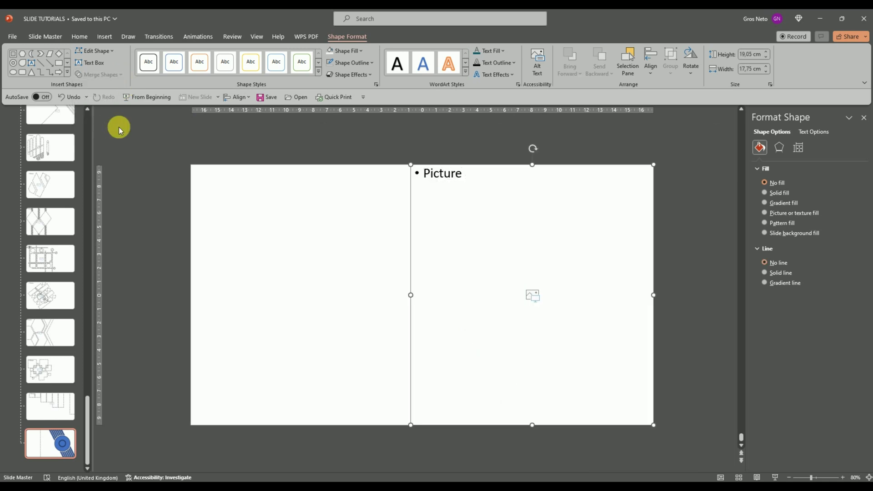
click(385, 148)
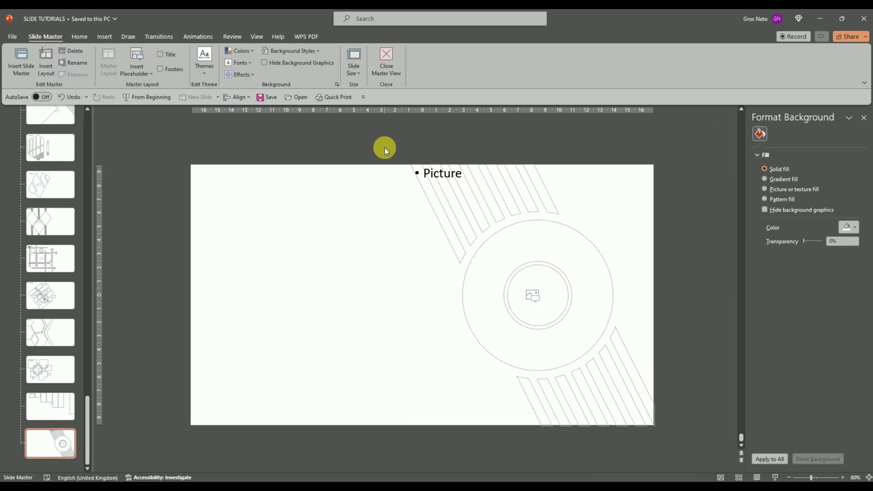
click(392, 59)
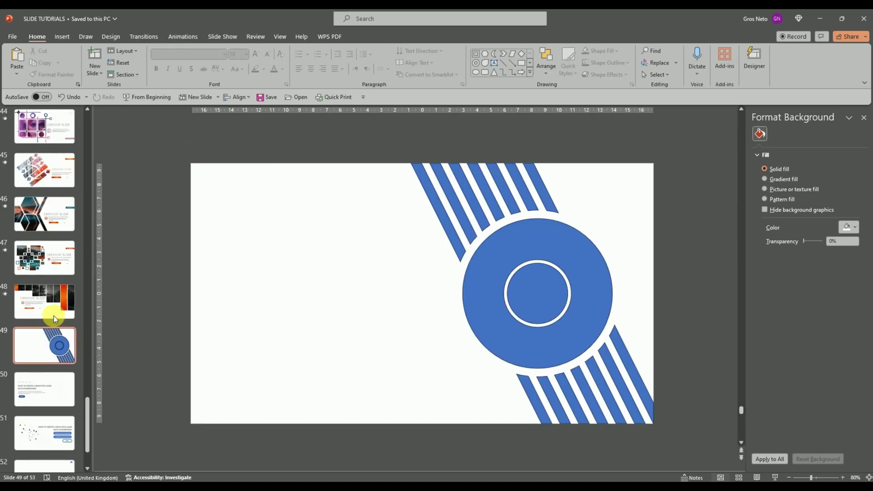
Add a 45_Custom Layout slide after slide 48 and insert a snowy Sunset photo into its ring.
click(53, 310)
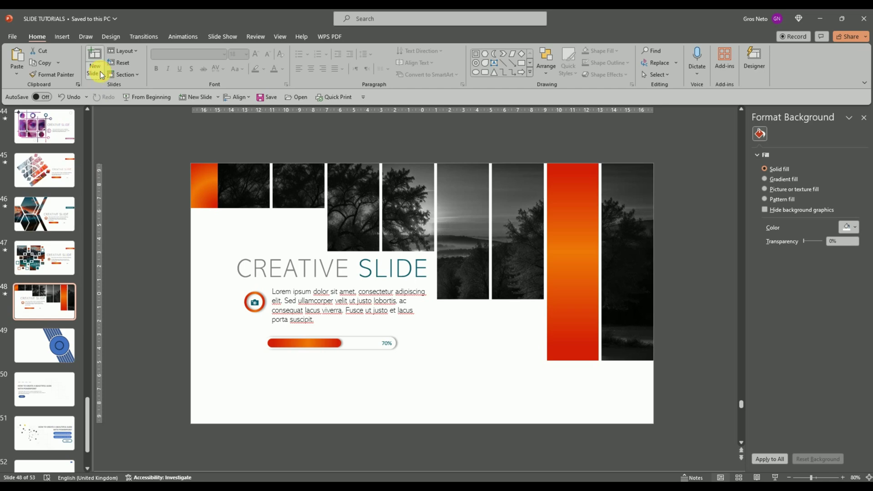
click(102, 76)
scroll(286, 273, down, 1)
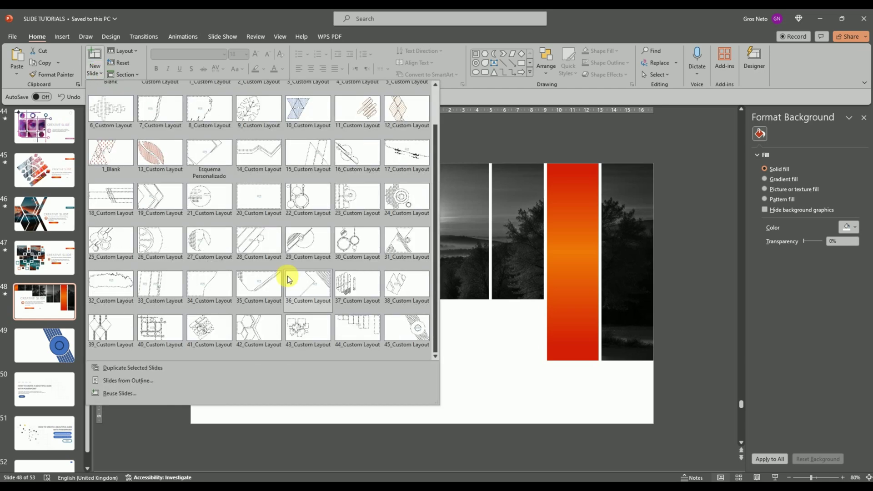
click(400, 323)
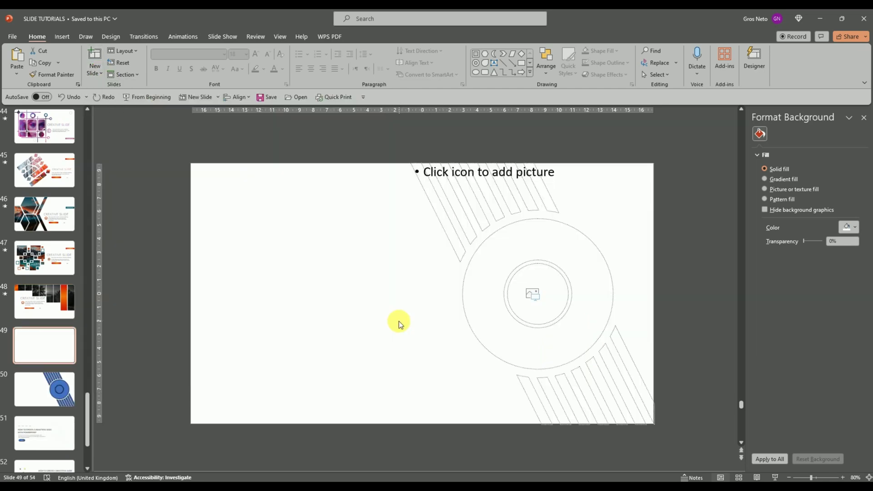
click(533, 295)
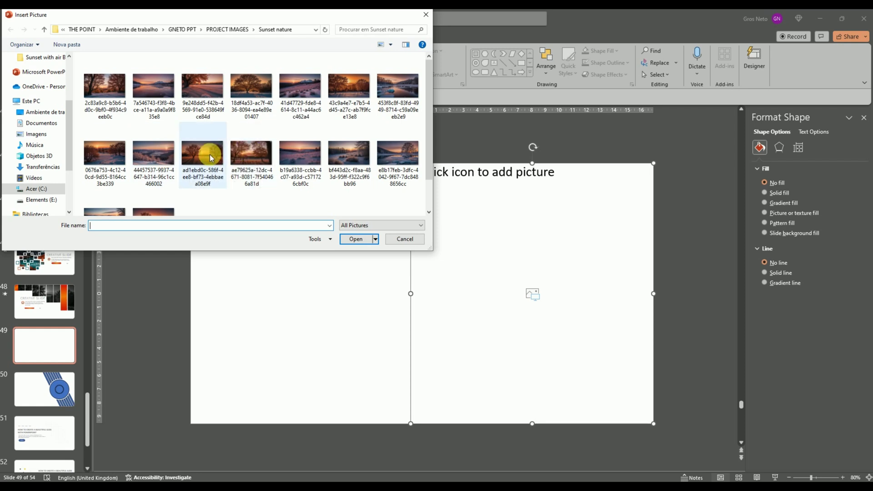
double_click(349, 88)
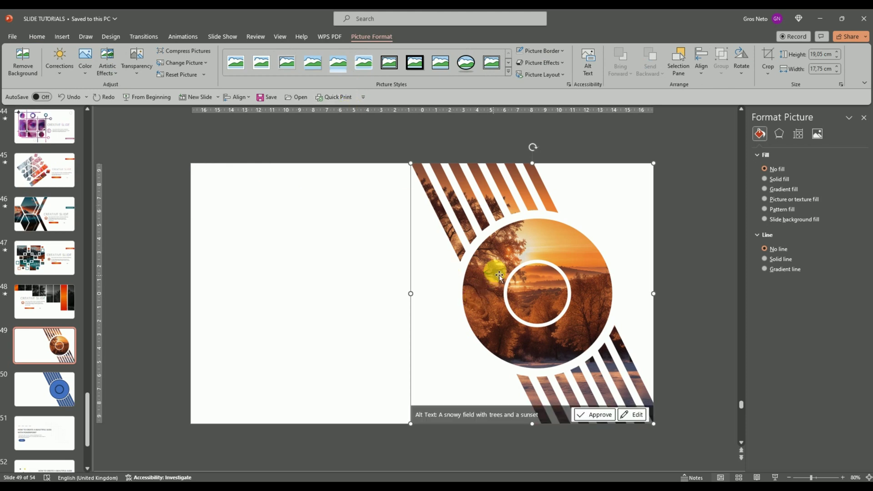
Crop the sunset photo, shifting it right so a tree sits centred in the ring.
click(767, 56)
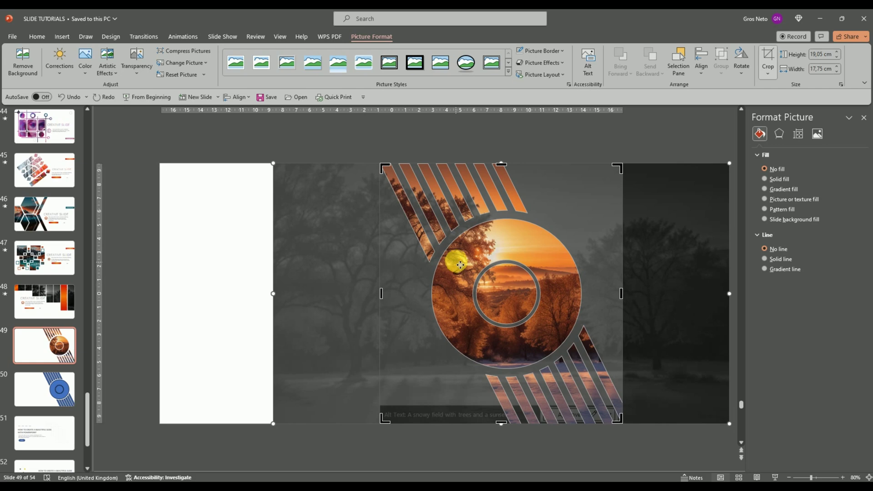
mouse_move(460, 265)
mouse_down()
mouse_move(528, 259)
mouse_move(519, 258)
mouse_up()
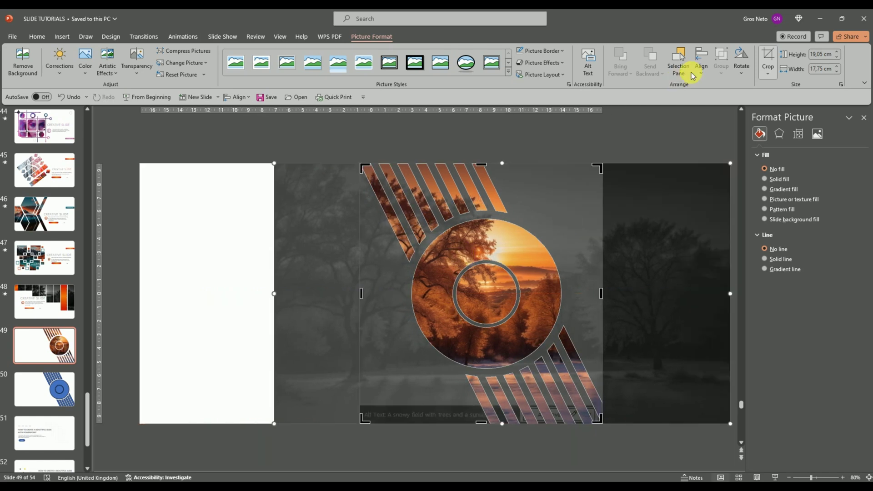
click(769, 55)
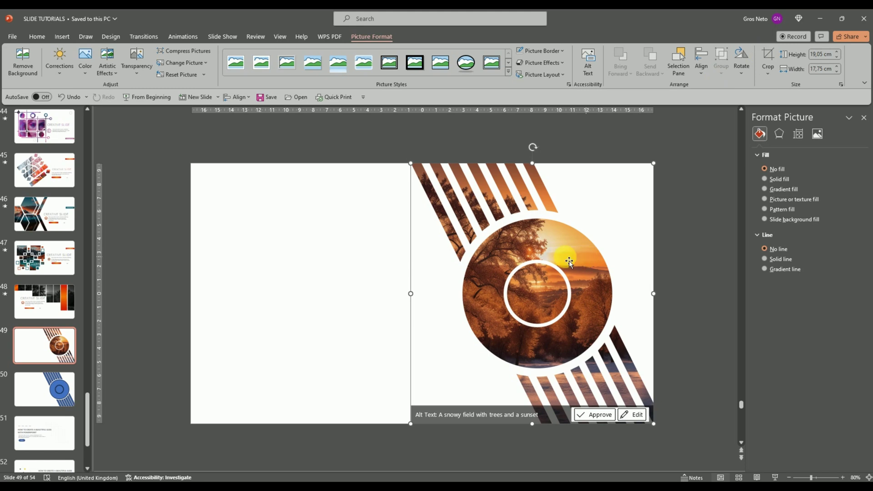
Apply a darker Brightness/Contrast correction preset to the sunset photo, leaving colour unchanged.
click(62, 71)
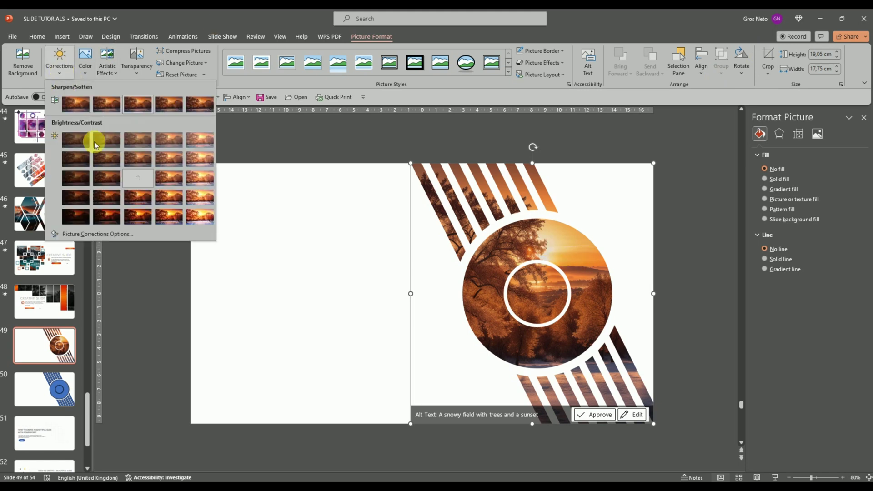
click(114, 199)
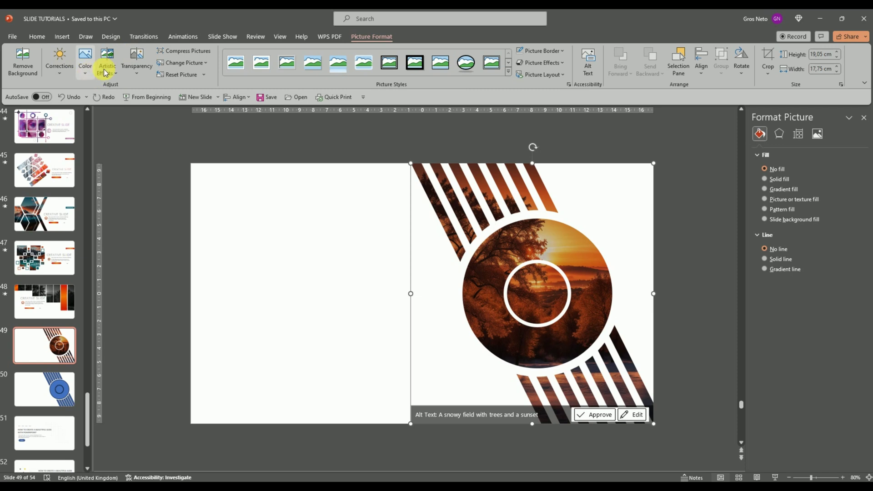
click(85, 73)
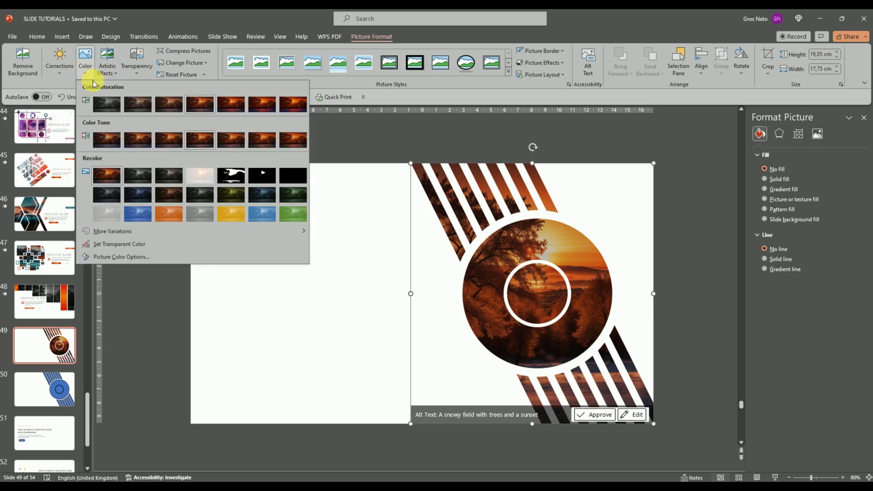
click(235, 136)
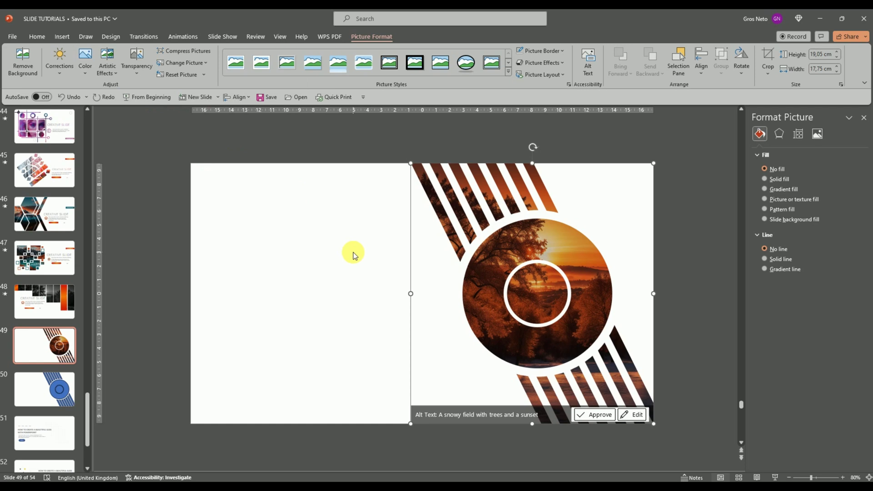
click(401, 238)
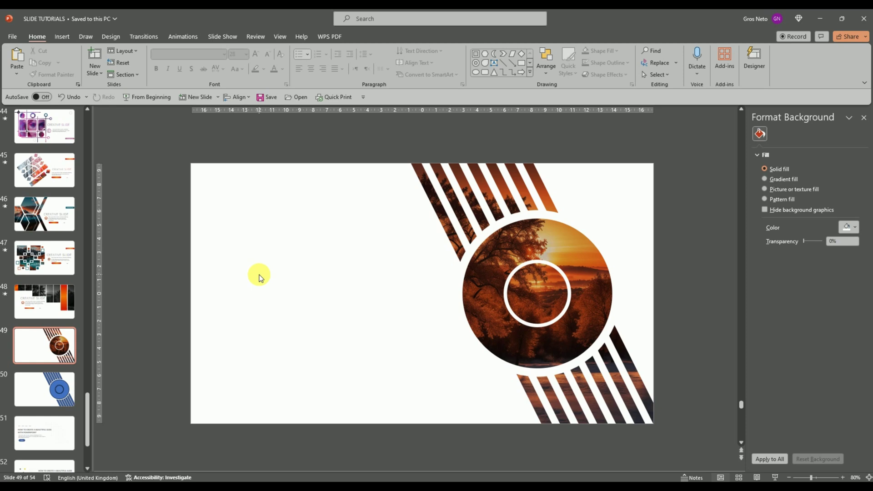
scroll(65, 201, up, 2)
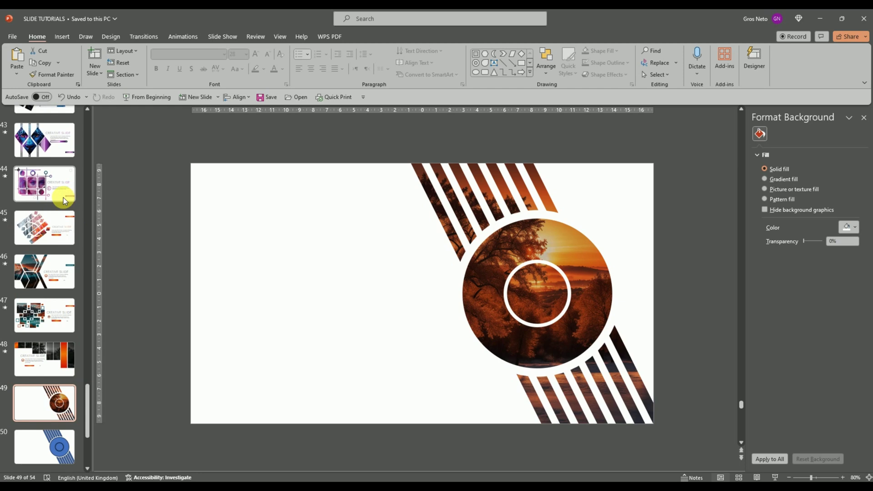
scroll(63, 200, down, 2)
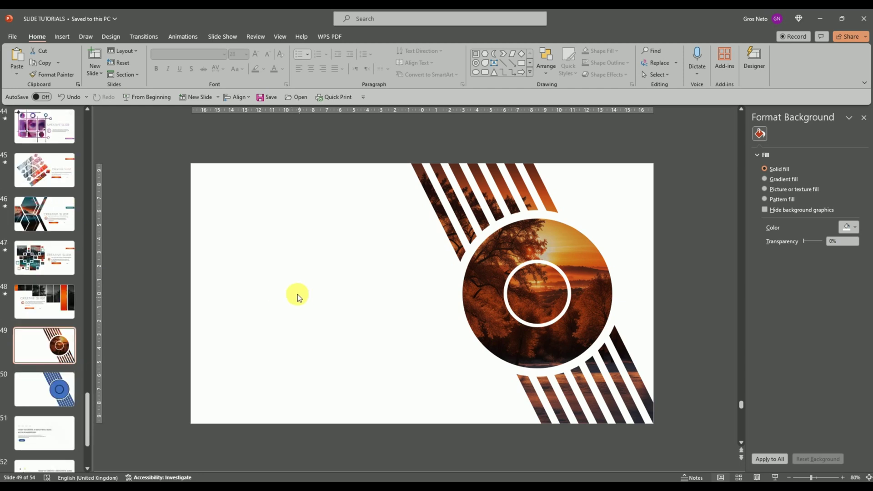
Draw a small 1.67 cm oval circle on slide 49's empty left side.
click(258, 258)
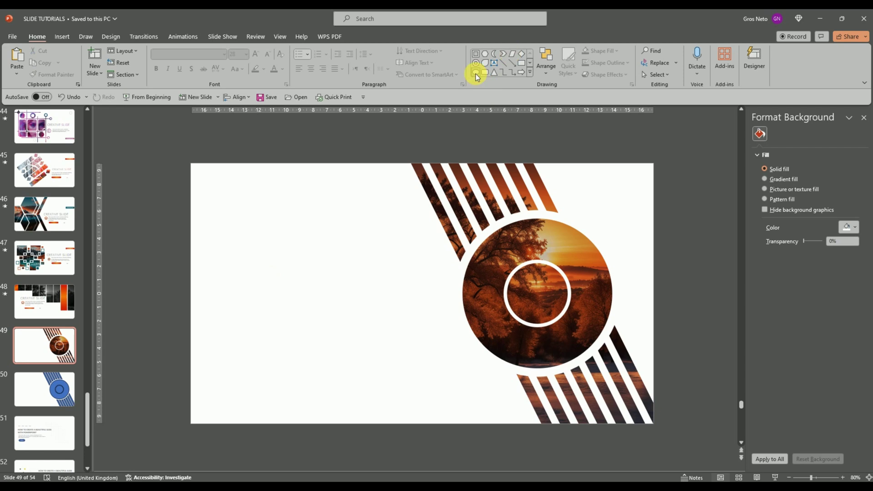
click(476, 74)
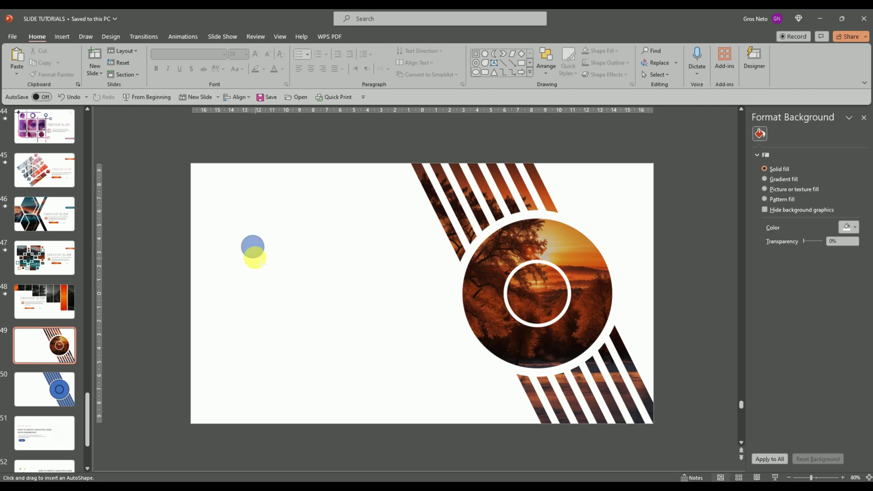
drag(255, 258, 265, 258)
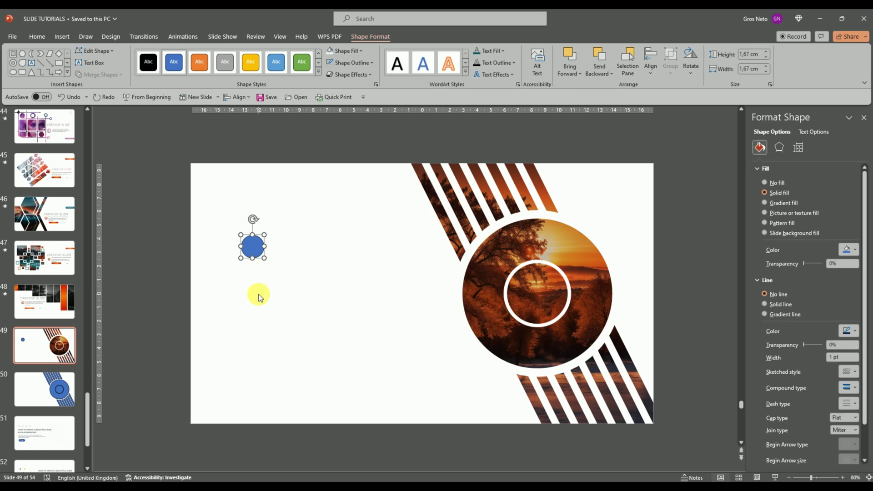
Copy the Lorem ipsum paragraph text box from slide 48.
click(260, 297)
click(50, 301)
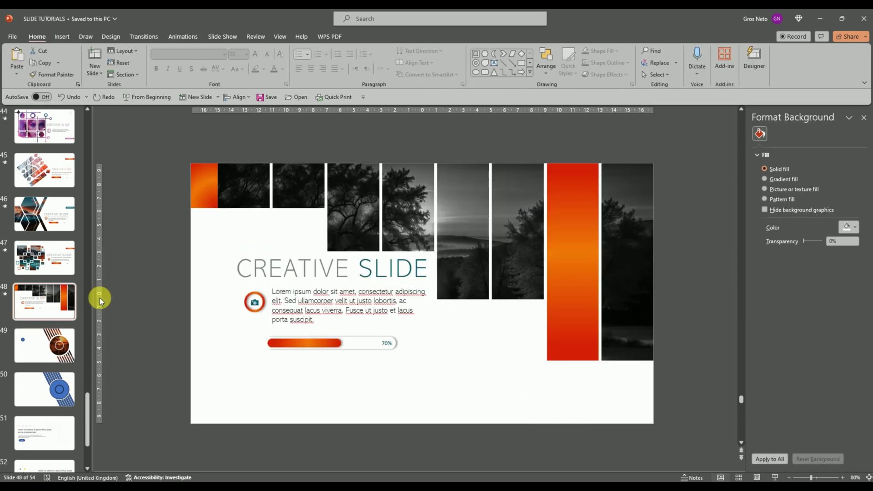
click(304, 305)
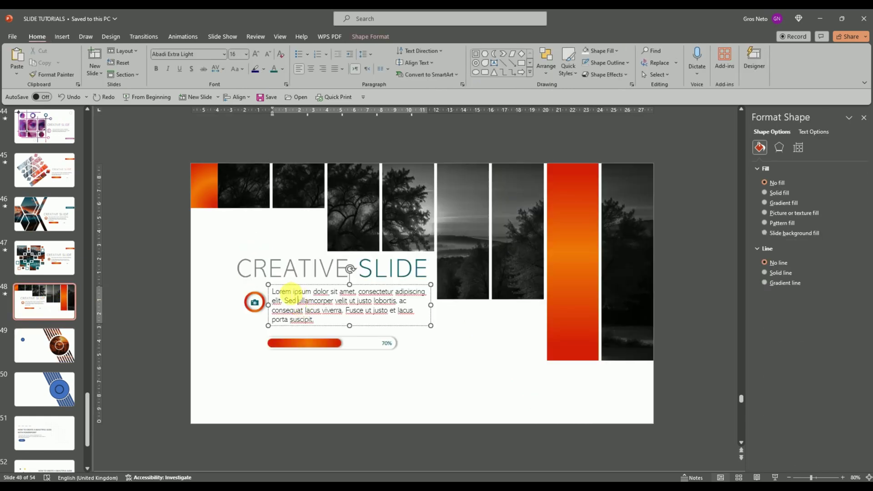
click(285, 276)
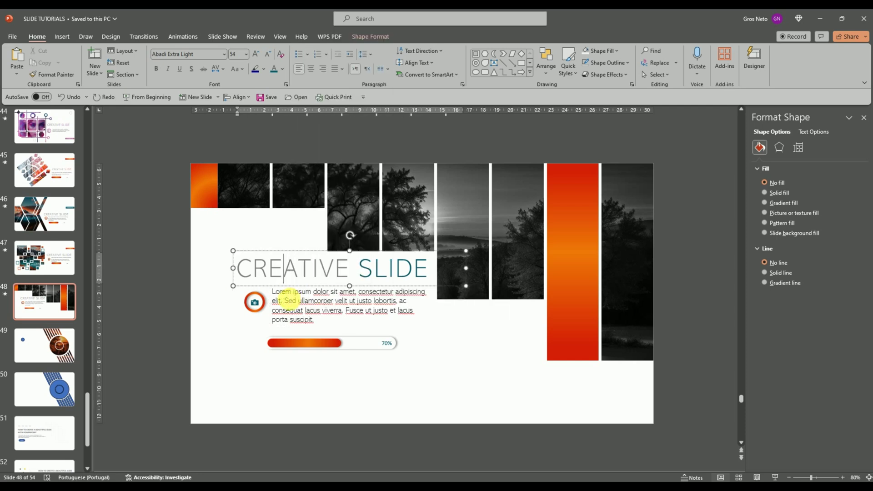
click(285, 293)
right_click(294, 286)
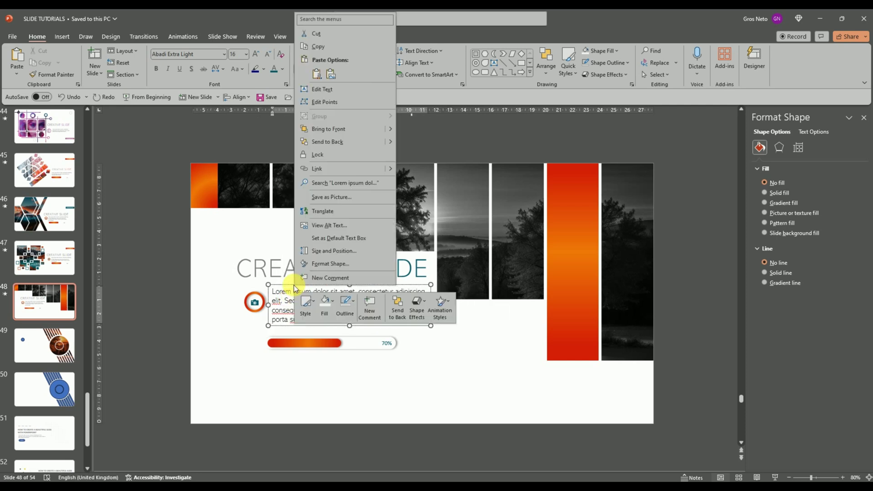
click(331, 49)
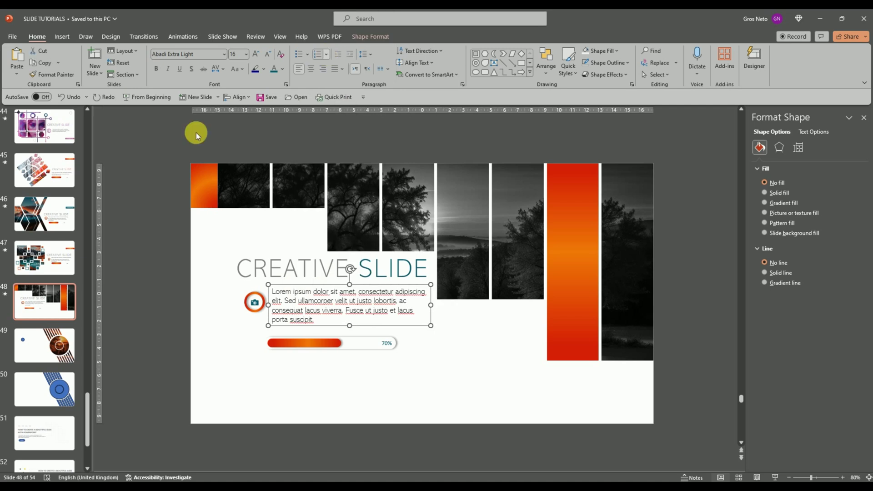
Paste it on slide 49 with Keep Source Formatting and move it beside the circle.
click(44, 346)
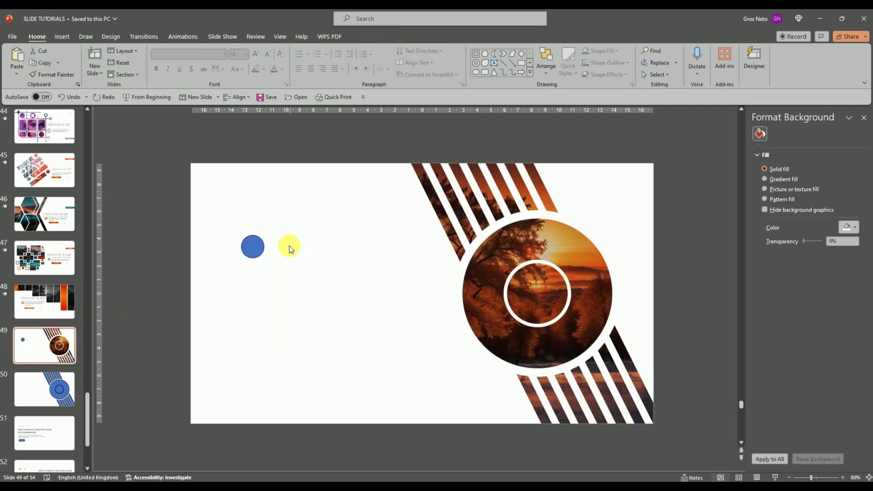
right_click(288, 230)
click(313, 264)
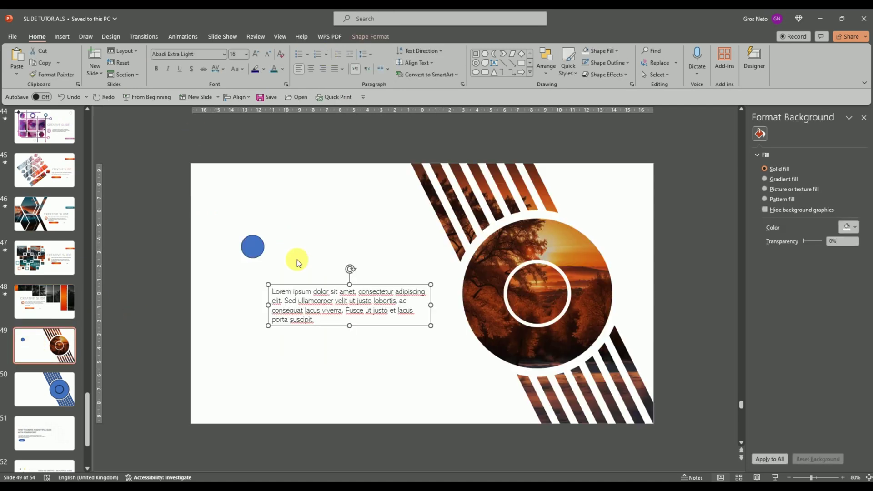
mouse_move(283, 283)
mouse_down()
mouse_move(297, 242)
mouse_move(291, 227)
mouse_up()
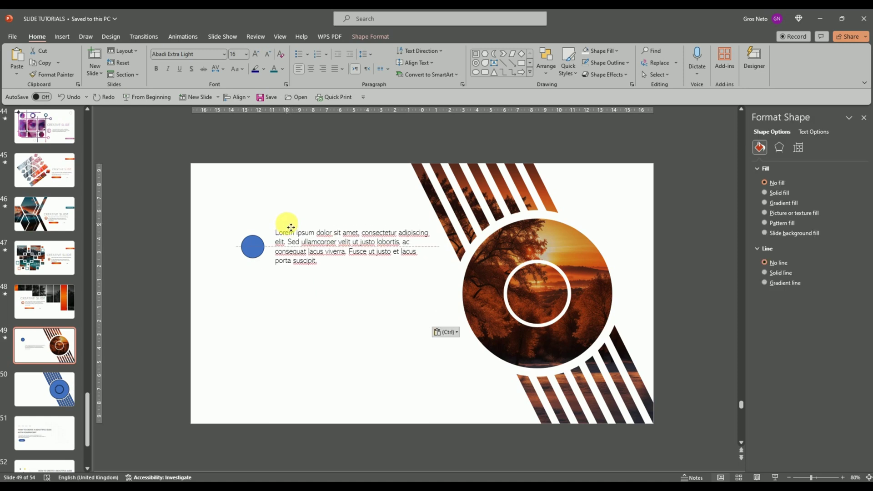
drag(291, 227, 286, 223)
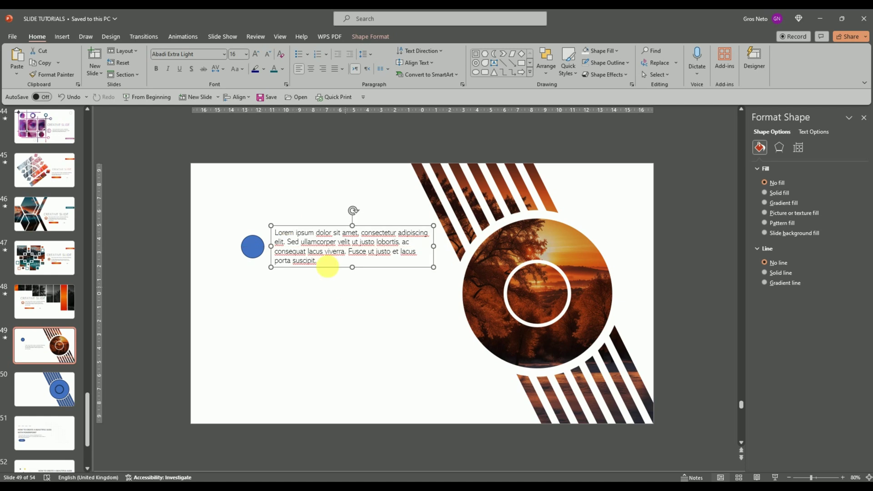
Delete the paragraph's last sentence, leaving three lines aligned with the blue circle.
click(322, 265)
shift+click(350, 255)
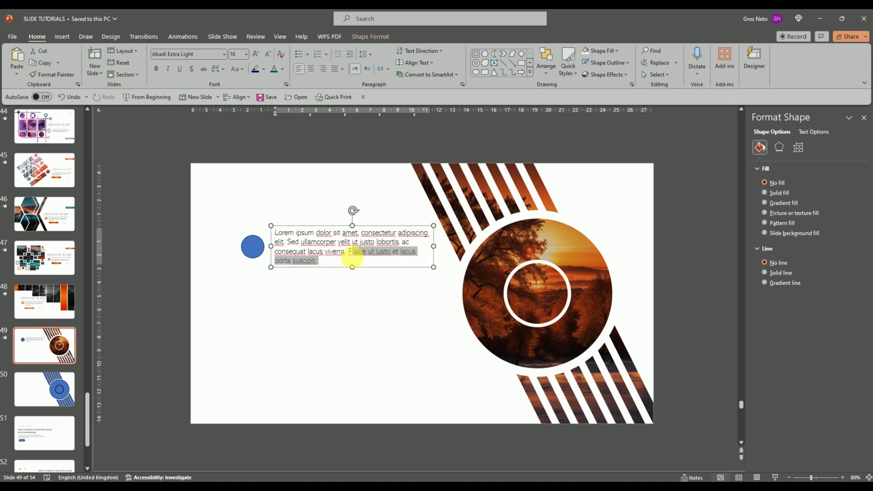
key(Delete)
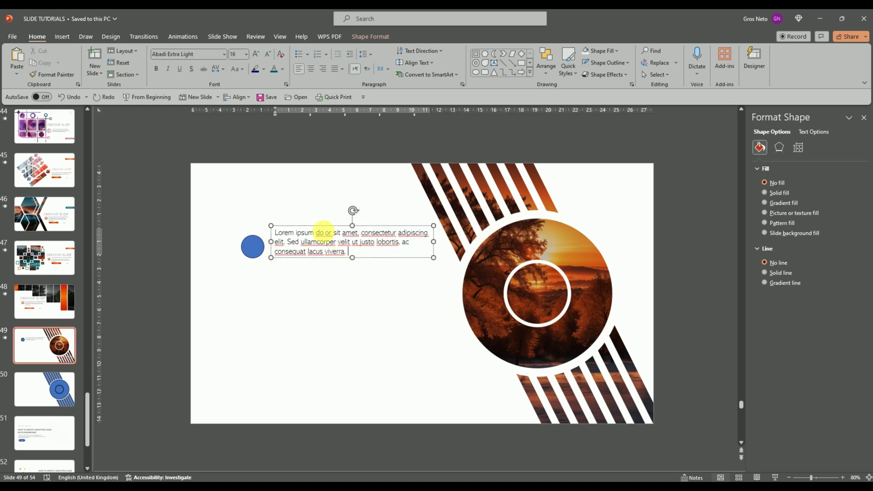
drag(318, 226, 322, 236)
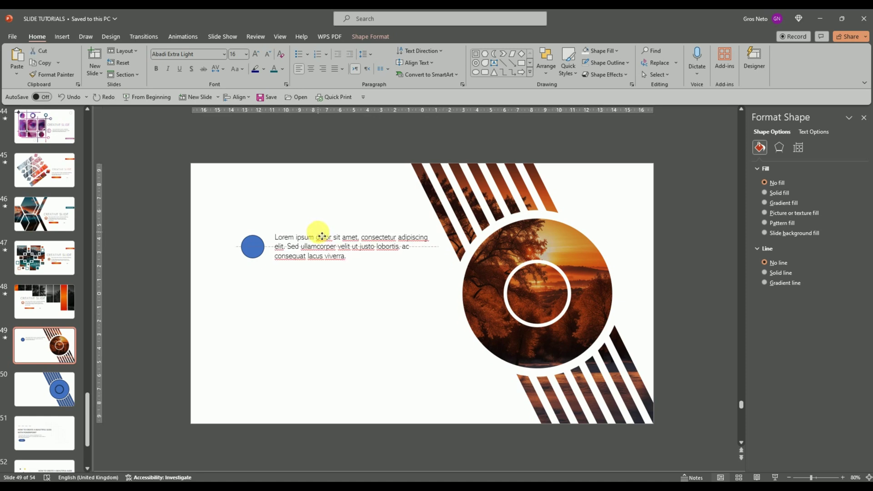
drag(322, 236, 322, 236)
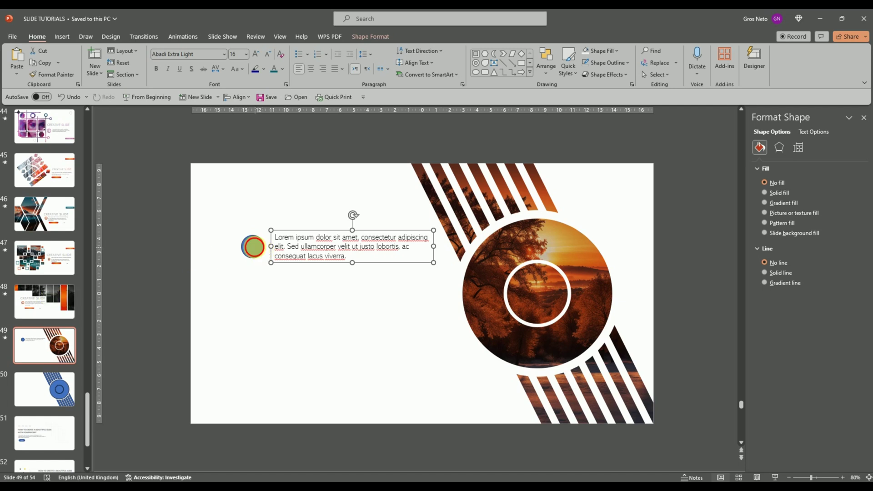
Set the blue circle's Shape Outline to No Outline.
click(253, 246)
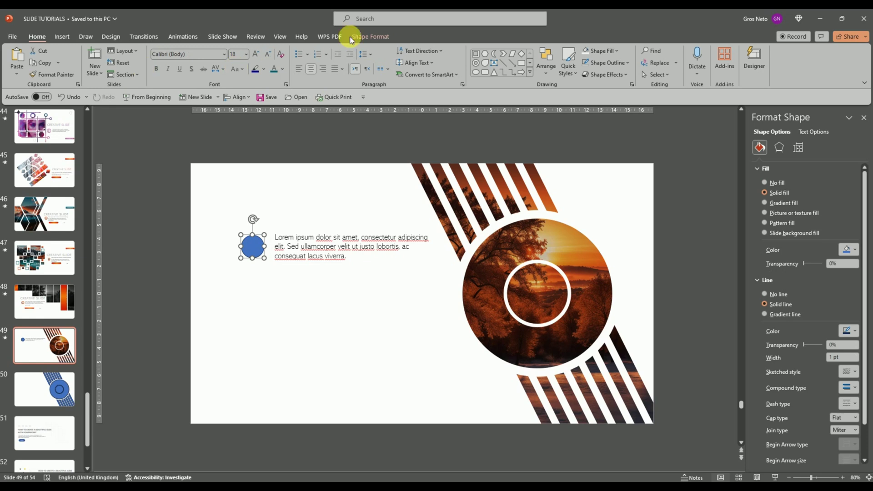
click(610, 63)
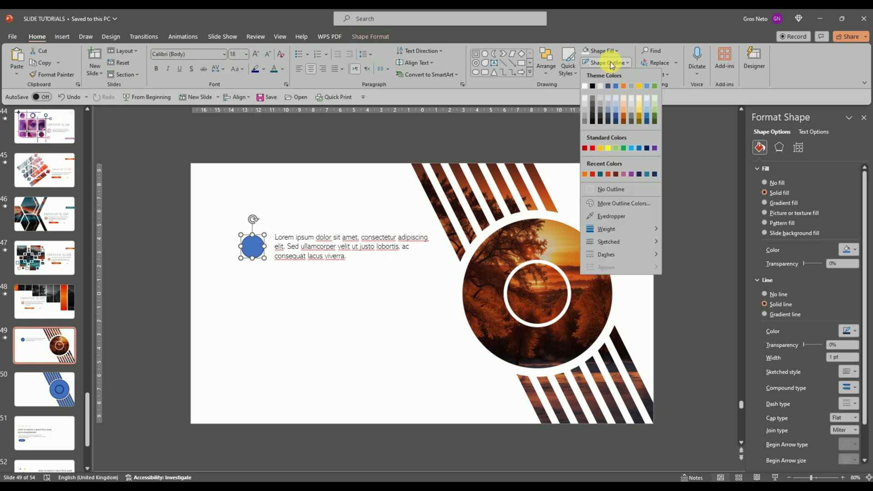
click(590, 190)
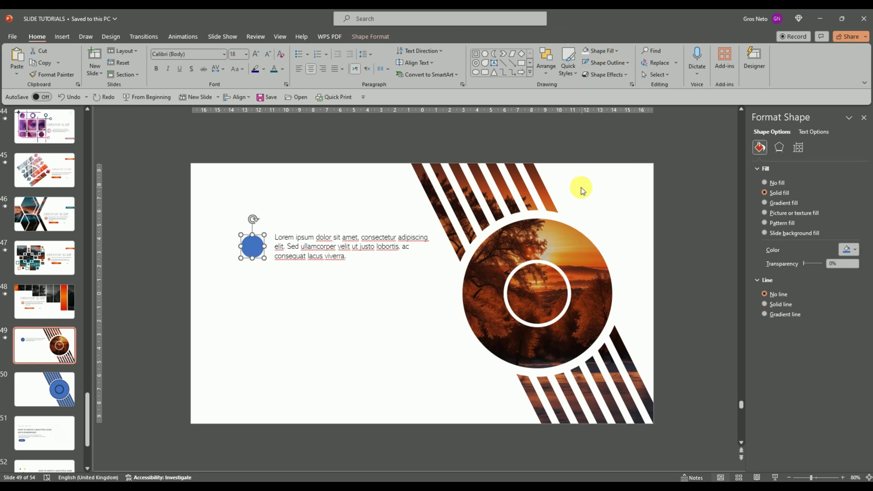
click(284, 307)
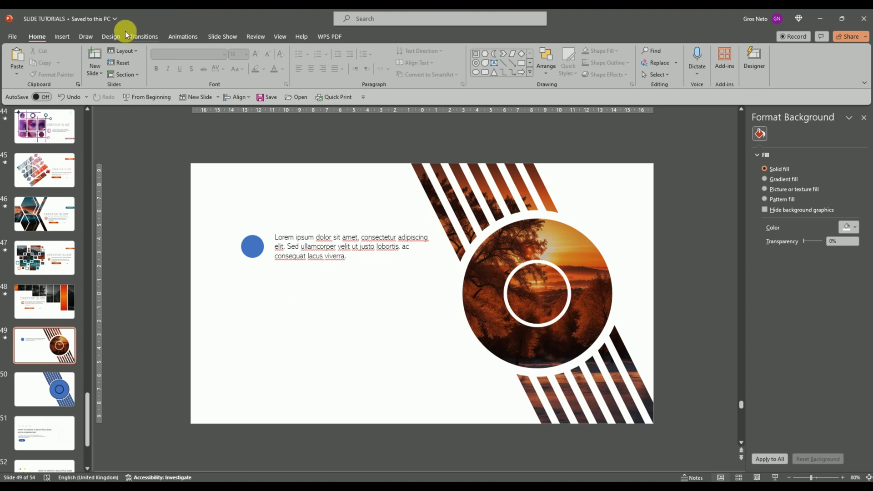
Insert the camera aperture icon from Icons, sized about 1.03 cm, into the blue circle.
click(64, 37)
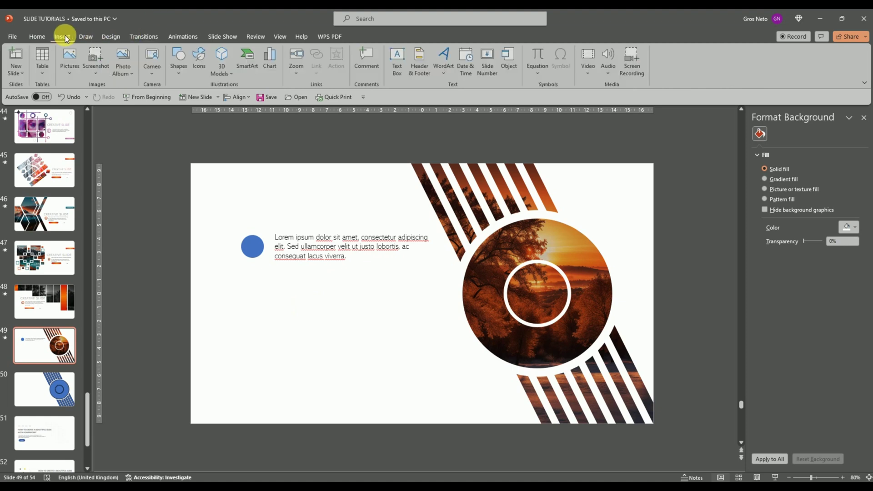
click(200, 69)
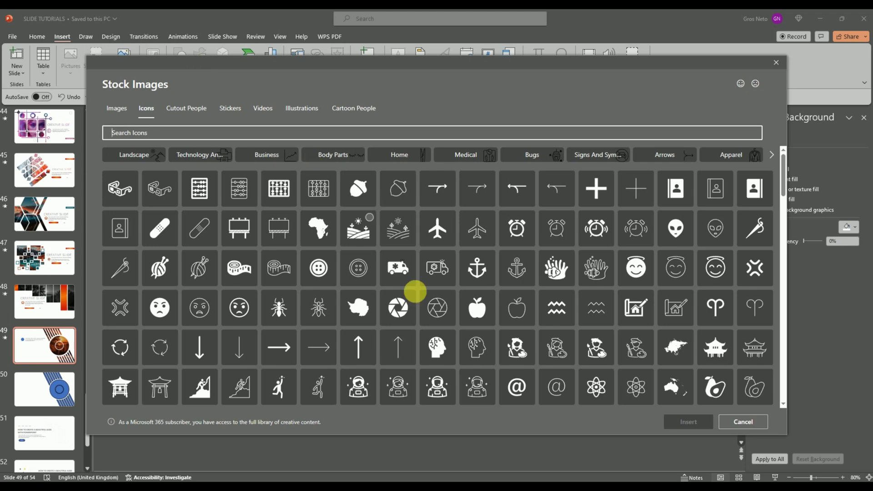
click(404, 313)
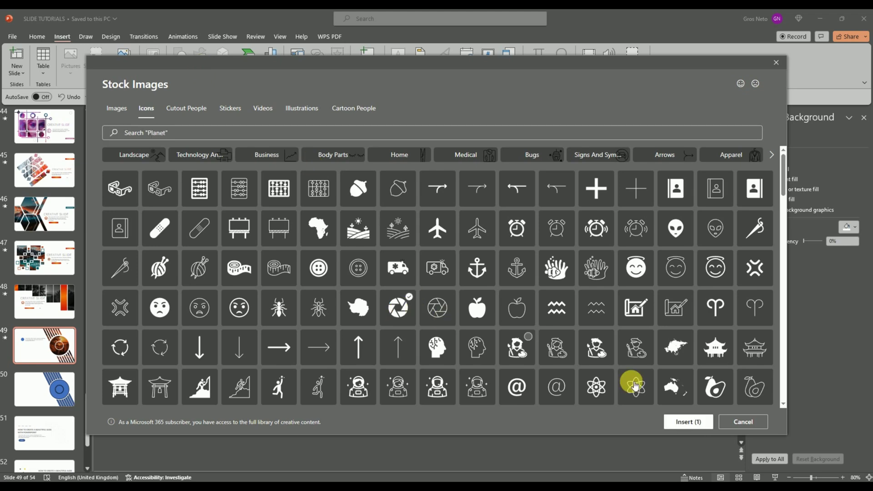
click(688, 422)
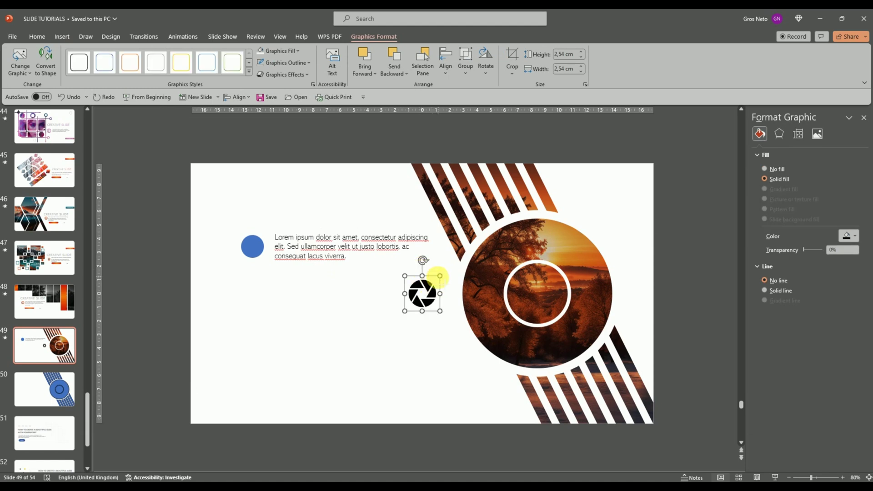
mouse_move(440, 277)
mouse_down()
mouse_move(423, 295)
mouse_move(246, 272)
mouse_up()
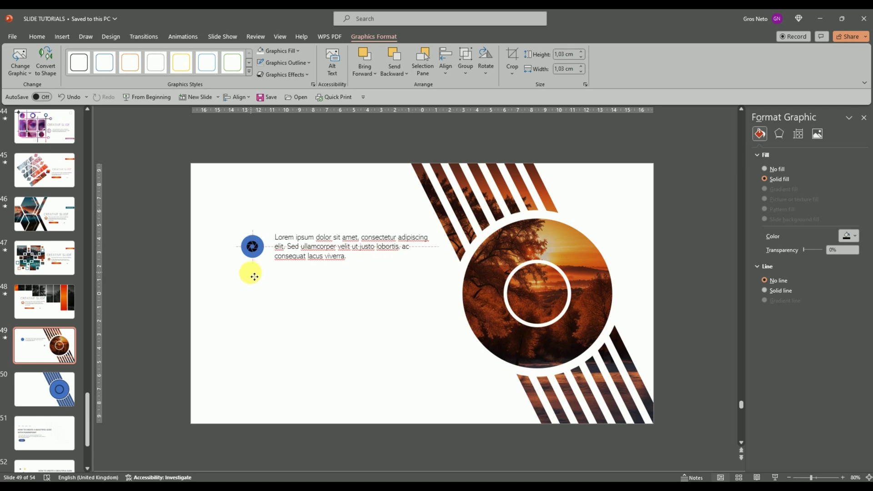
click(266, 290)
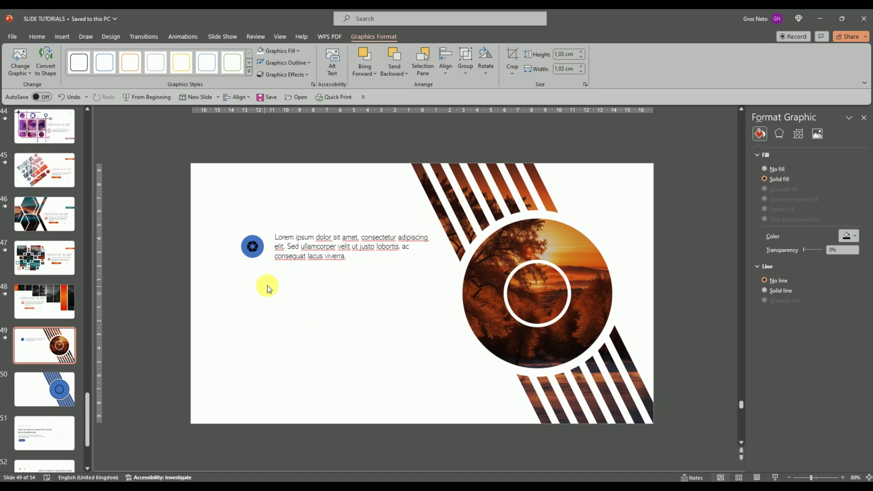
Give the icon's circle an orange radial gradient fill and turn the aperture icon white.
click(256, 263)
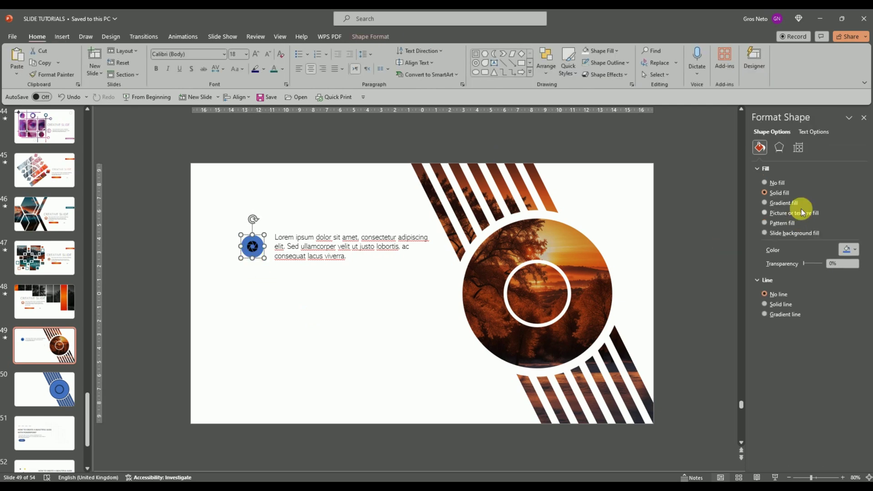
click(783, 206)
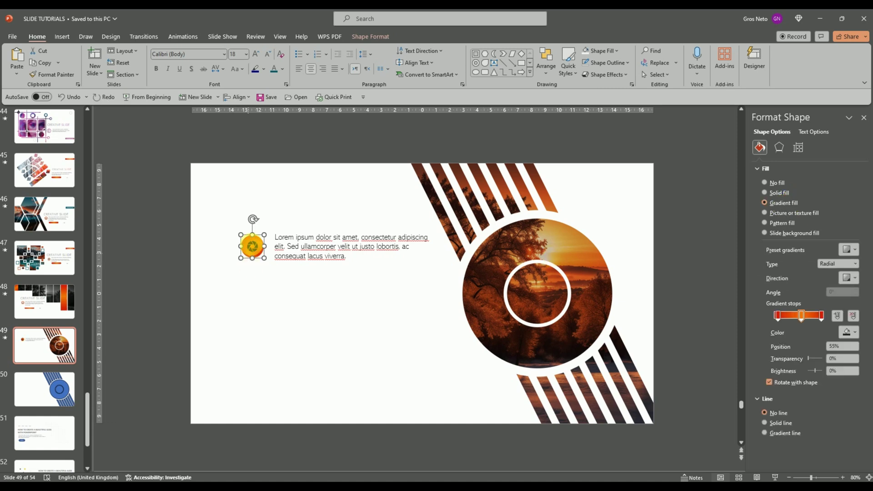
click(256, 249)
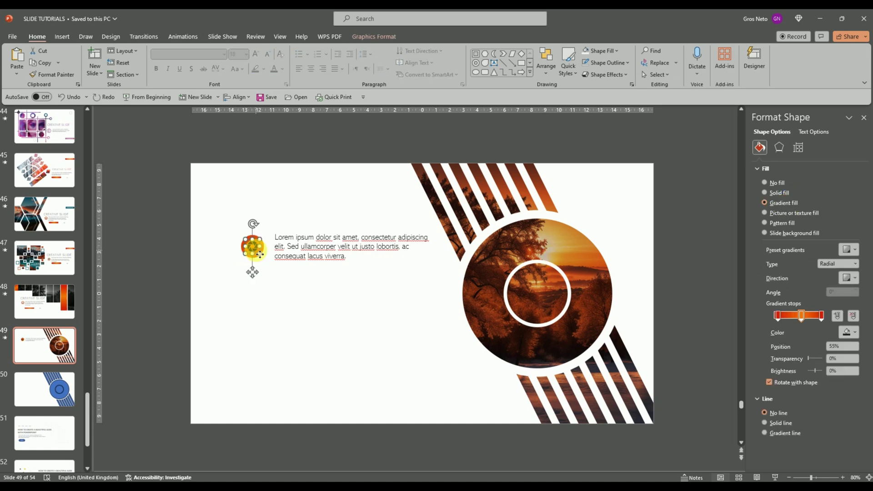
click(588, 51)
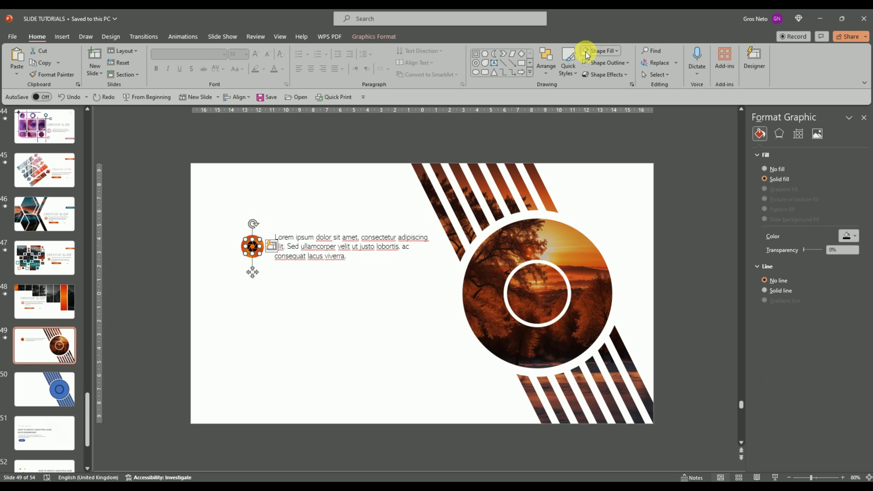
click(338, 318)
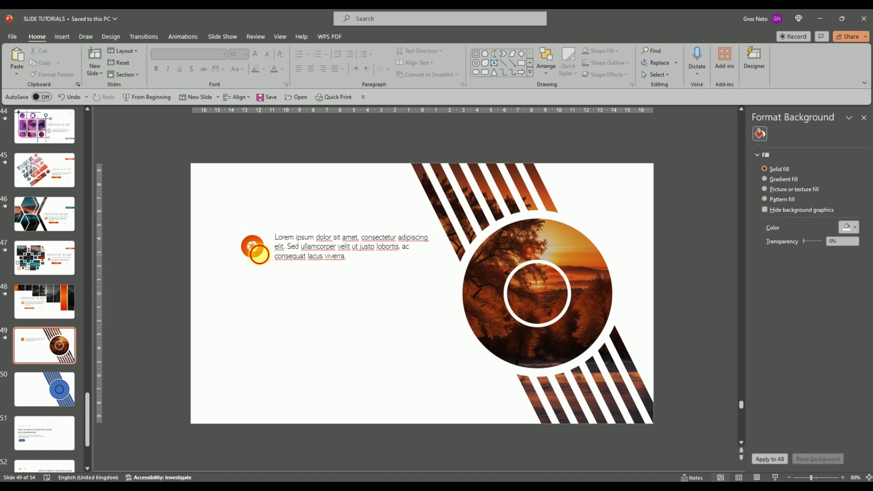
Change the circle's radial gradient direction, then select the icon and its text together.
click(251, 248)
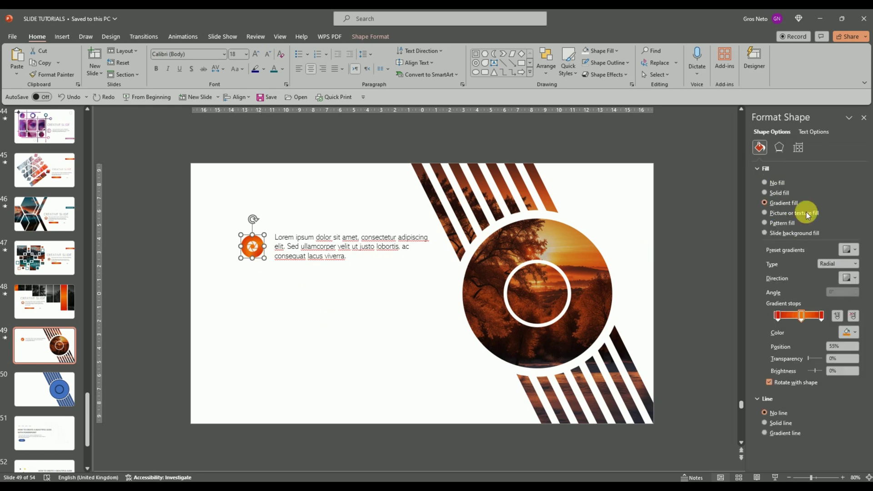
click(856, 278)
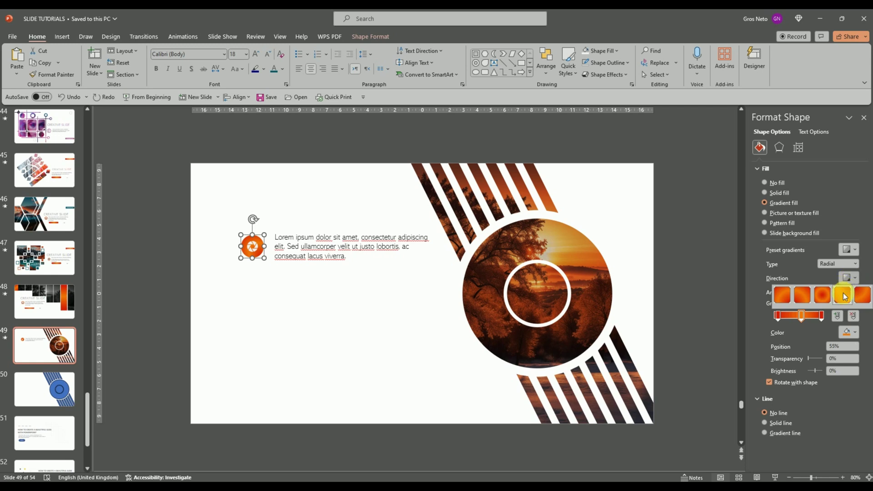
click(844, 295)
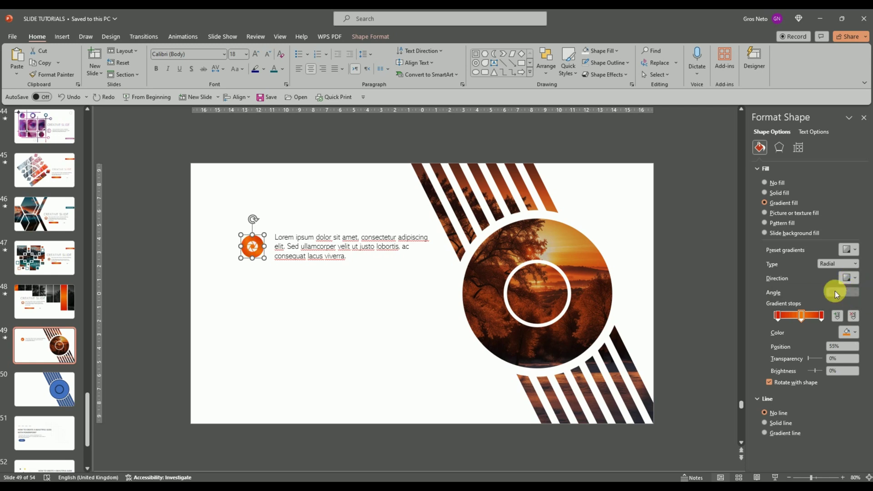
click(285, 286)
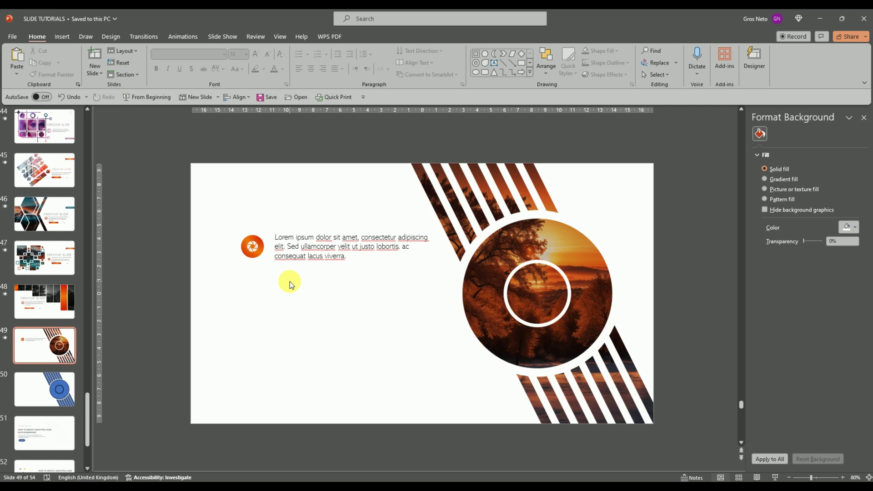
drag(224, 204, 437, 273)
right_click(316, 228)
Copy the icon bullet below the original and add three aligned orange lines at top-left.
drag(294, 266, 305, 319)
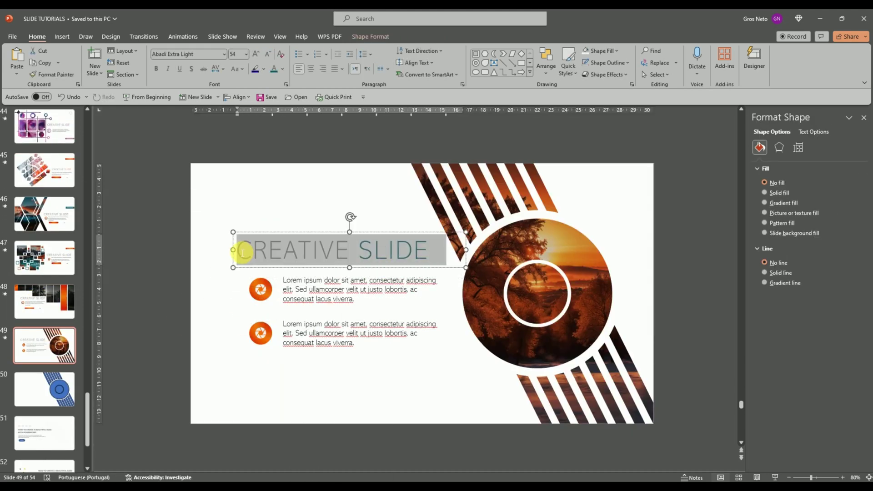
click(370, 195)
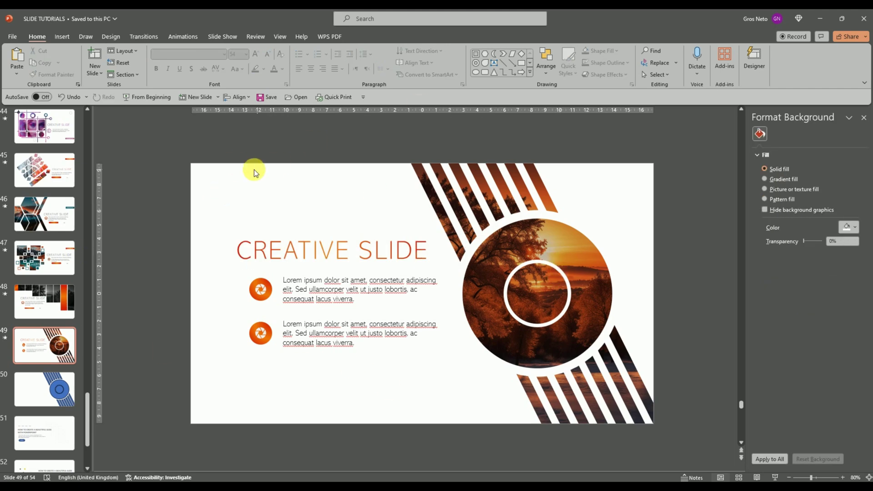
drag(218, 172, 253, 190)
click(235, 181)
click(651, 65)
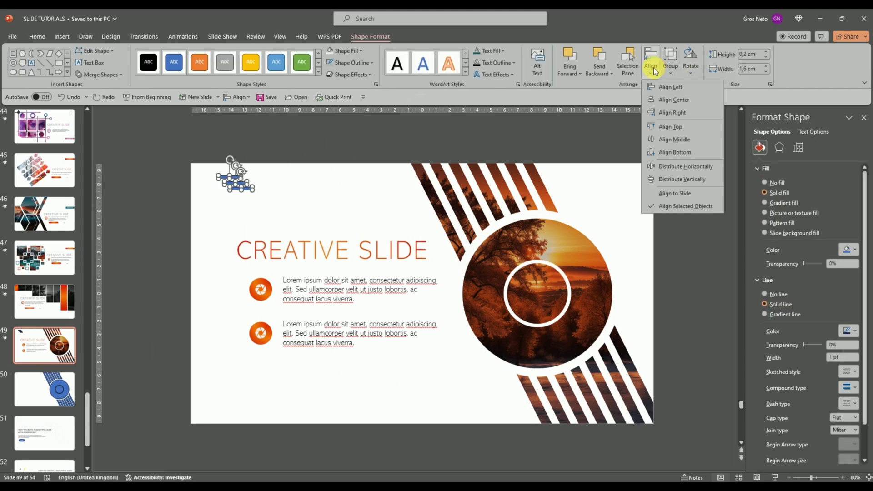
click(664, 68)
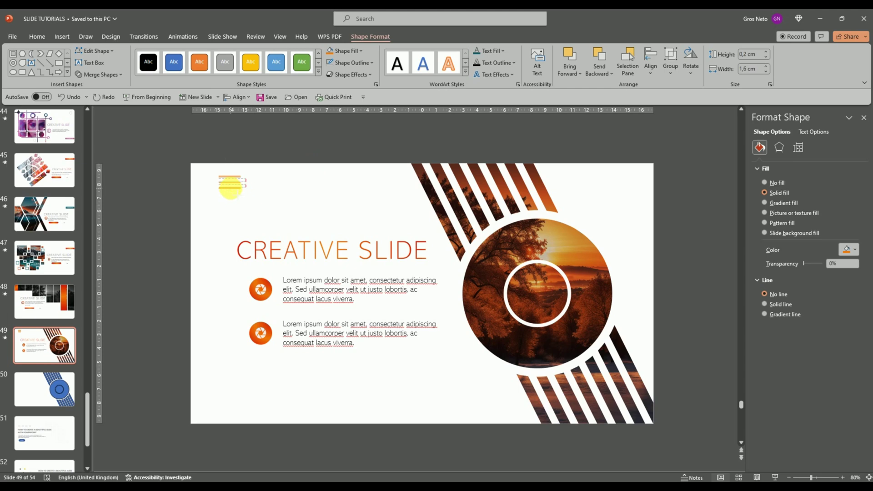
click(314, 196)
Draw a lower-left rectangle reading POWERPOINT with Very Loose character spacing.
drag(191, 366, 287, 379)
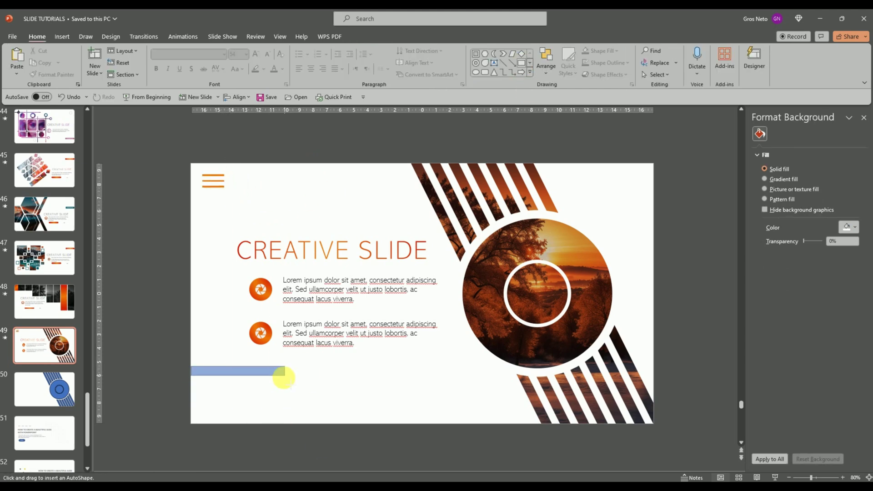
text(POWERPOINT)
click(37, 37)
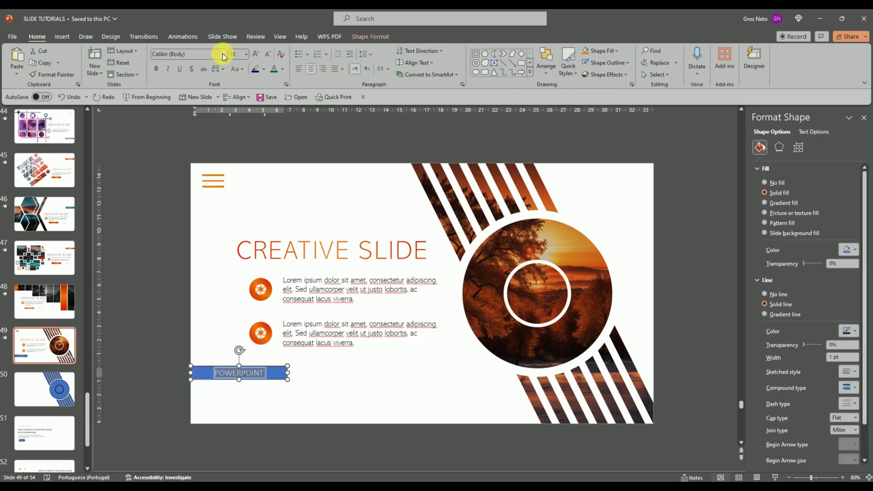
click(220, 69)
click(237, 118)
Format-paint the icon's orange gradient onto the POWERPOINT bar, move it lower, and make it linear.
click(268, 301)
click(43, 74)
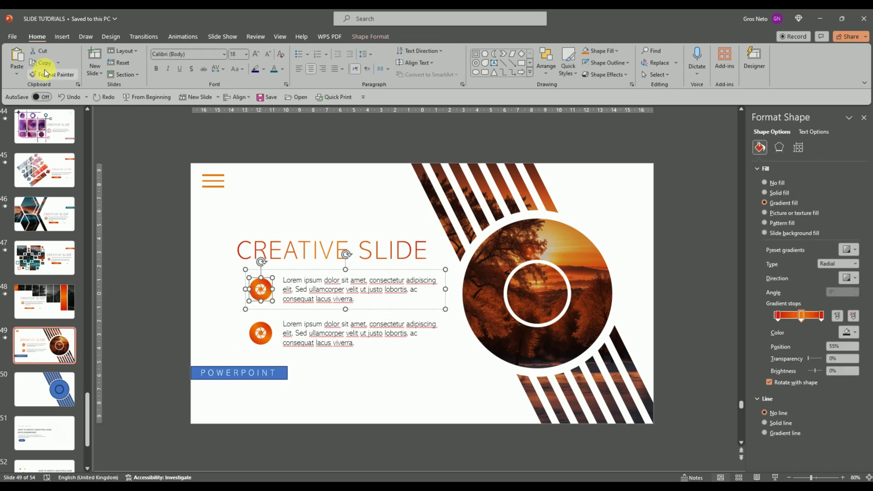
click(284, 375)
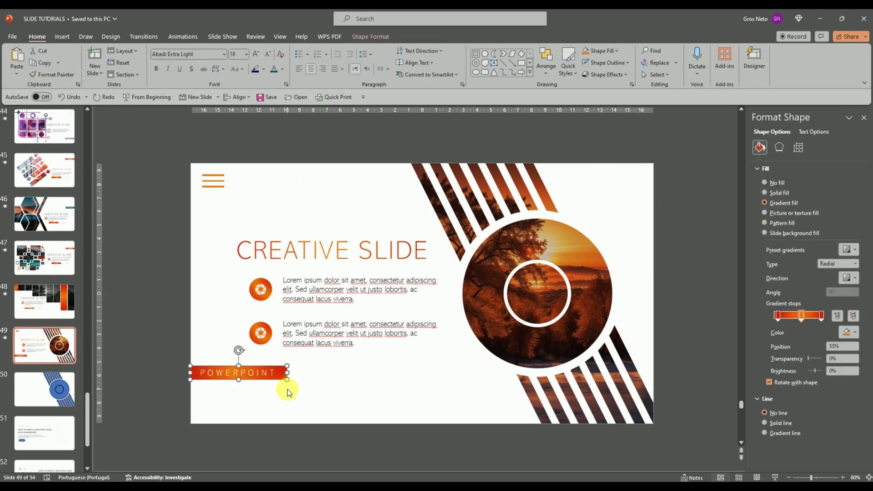
drag(273, 374, 273, 388)
click(299, 406)
click(239, 386)
click(839, 264)
click(836, 273)
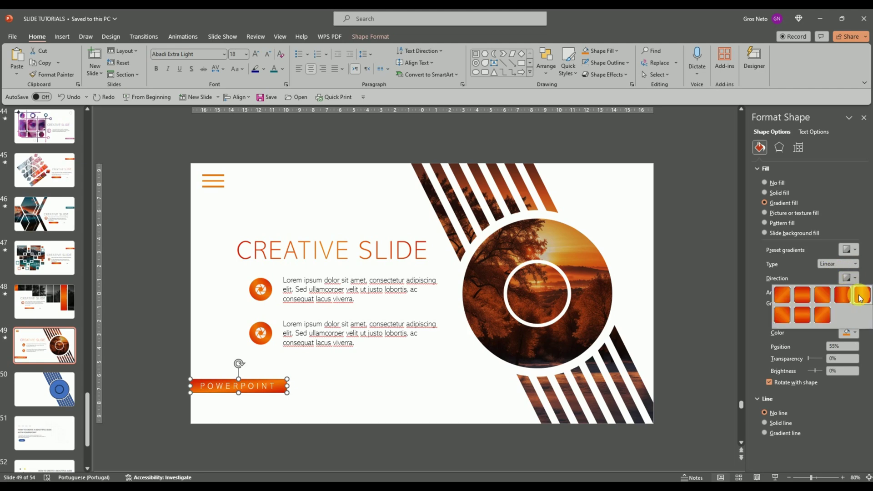
click(366, 388)
Replace the second bullet's icon with a check-mark icon from the stock icon library.
click(267, 339)
click(262, 336)
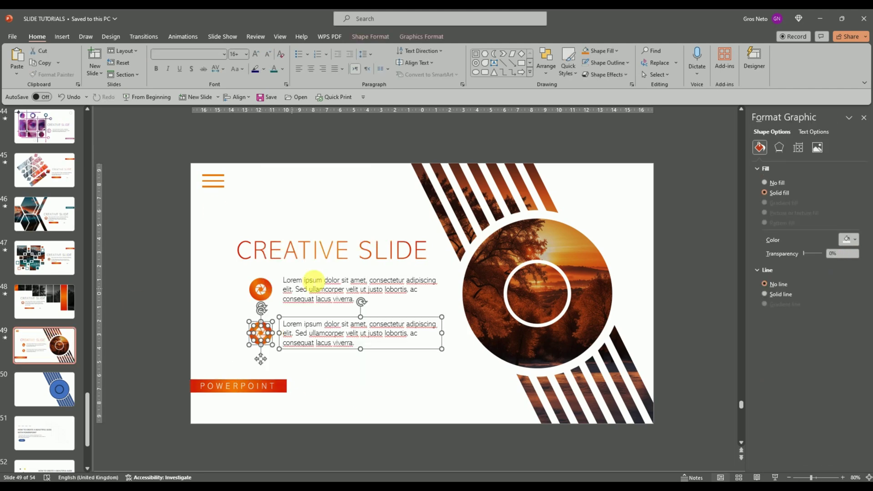
right_click(261, 334)
click(357, 343)
click(20, 66)
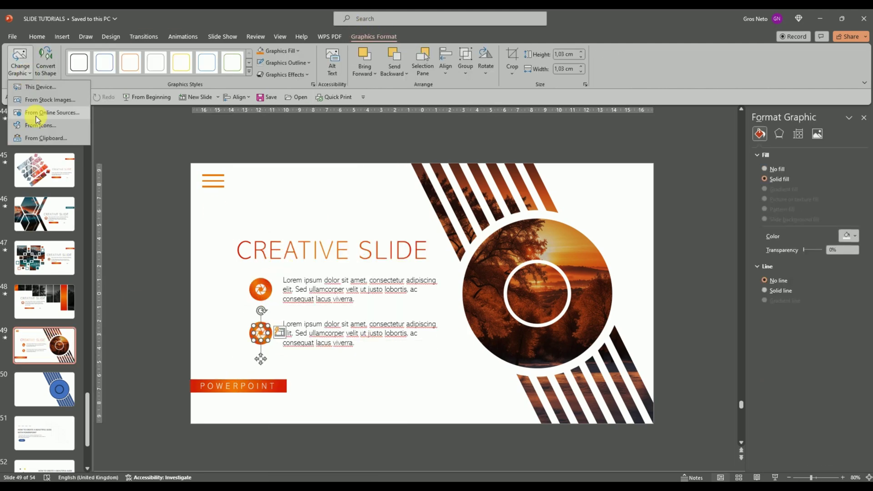
click(35, 117)
scroll(481, 226, down, 5)
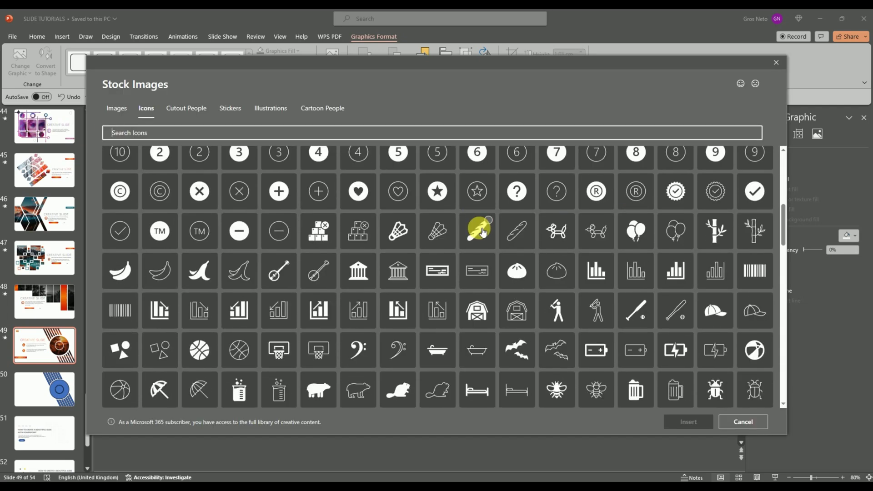
click(476, 228)
click(687, 419)
click(274, 163)
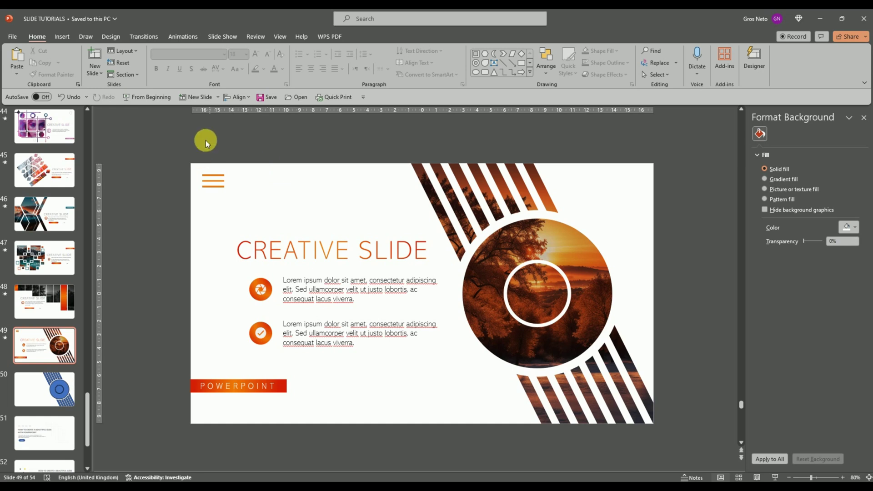
Remove the title's old animation and give the sunset picture a 2 s Wipe From Top, After Previous.
click(184, 39)
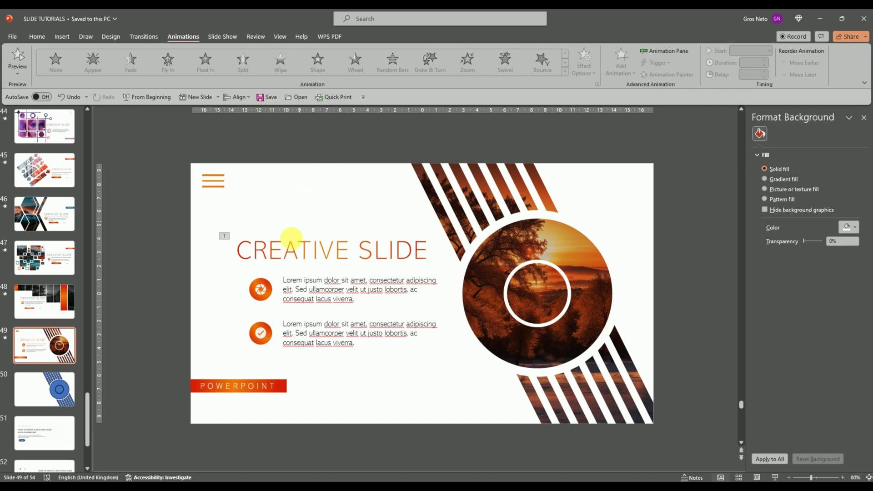
click(297, 250)
click(55, 61)
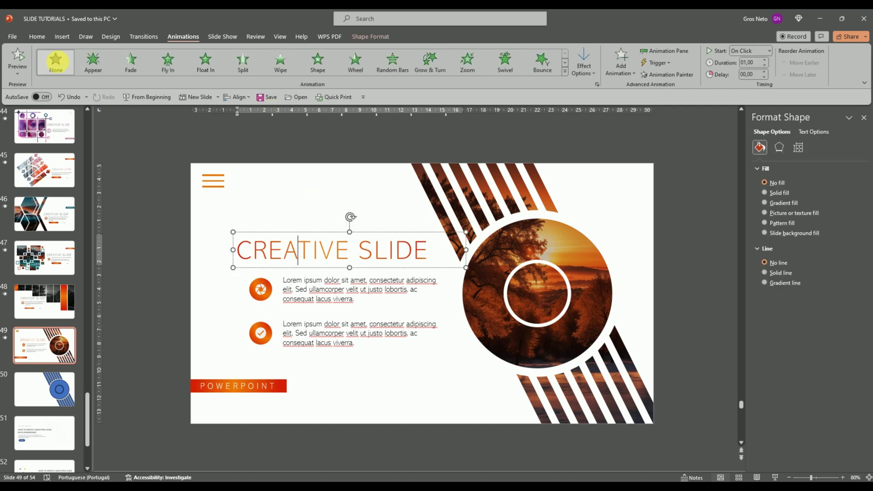
click(565, 251)
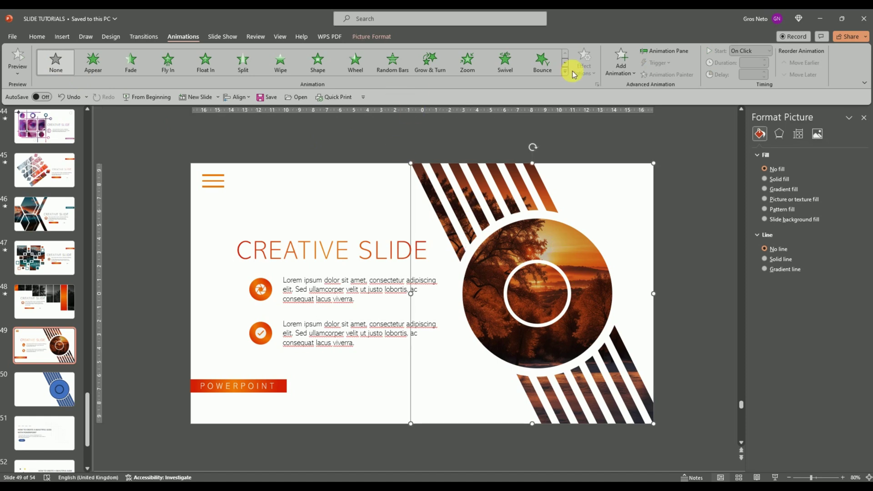
click(280, 60)
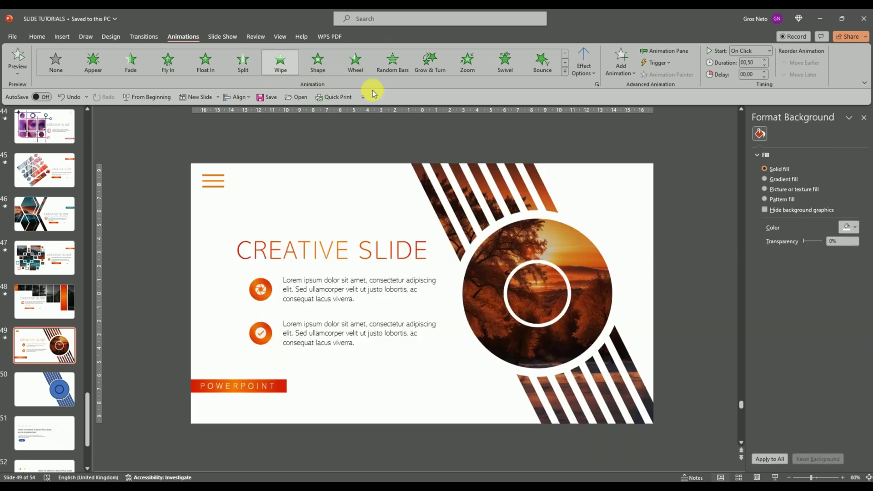
click(585, 64)
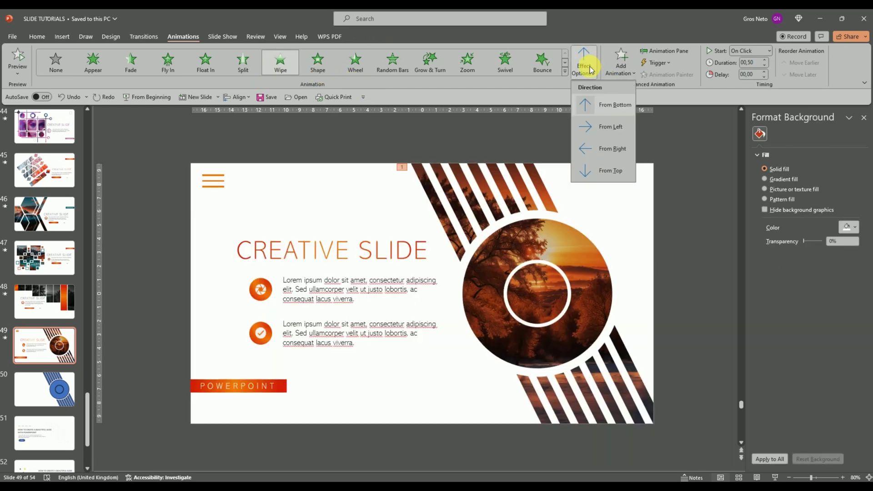
click(586, 171)
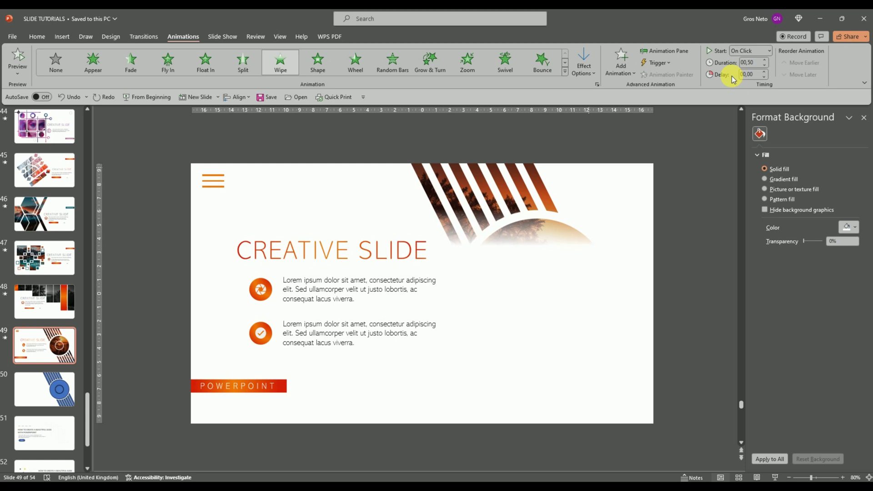
triple_click(767, 60)
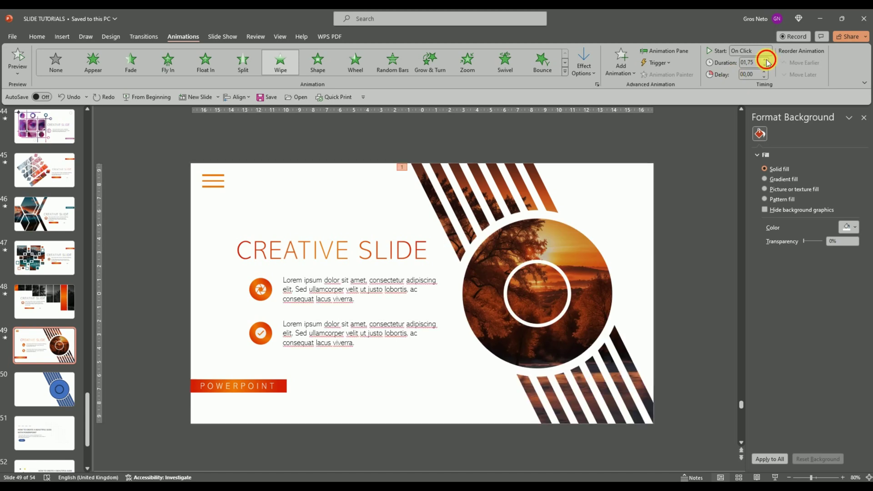
click(770, 54)
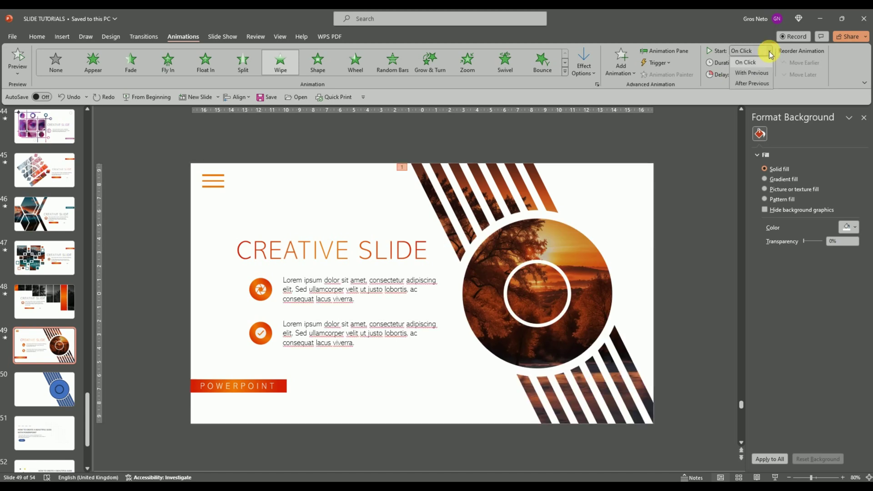
click(749, 78)
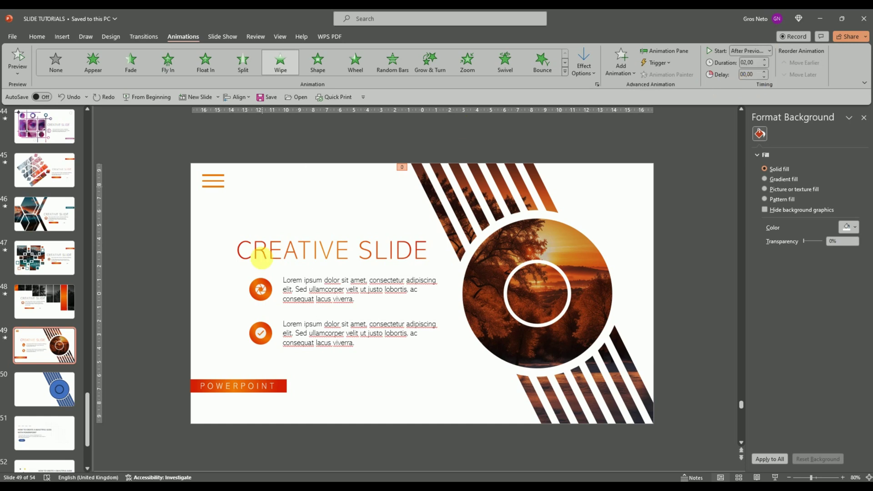
Give the CREATIVE SLIDE title a Float In entrance starting After Previous.
click(284, 250)
click(296, 232)
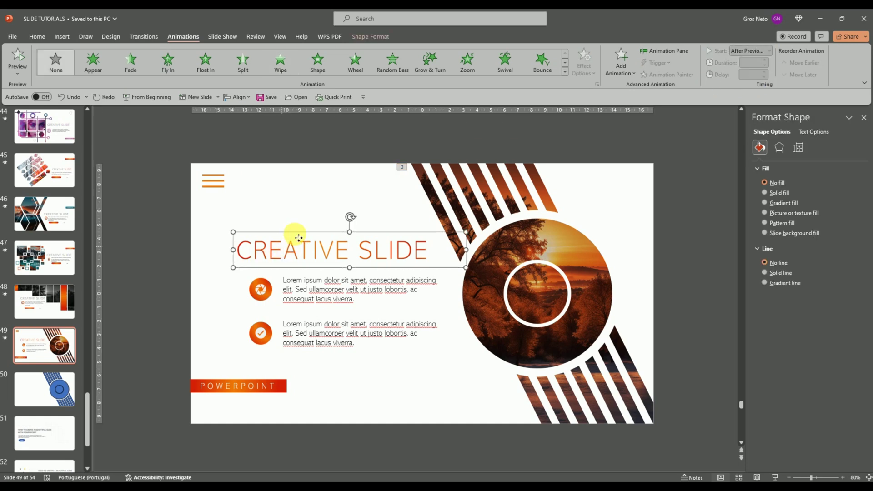
click(206, 62)
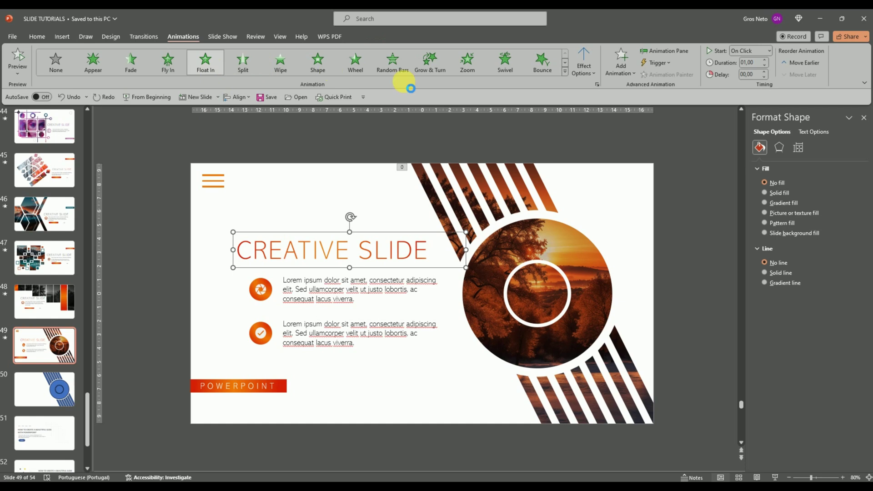
click(770, 51)
click(750, 79)
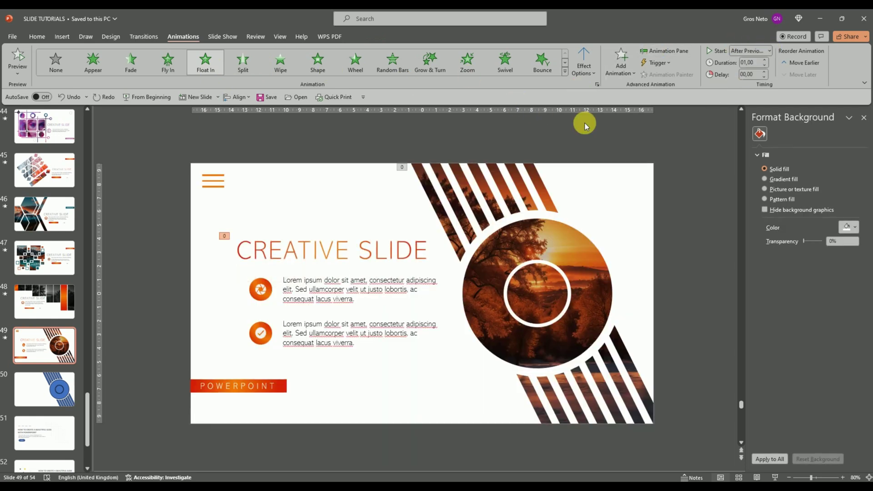
click(257, 287)
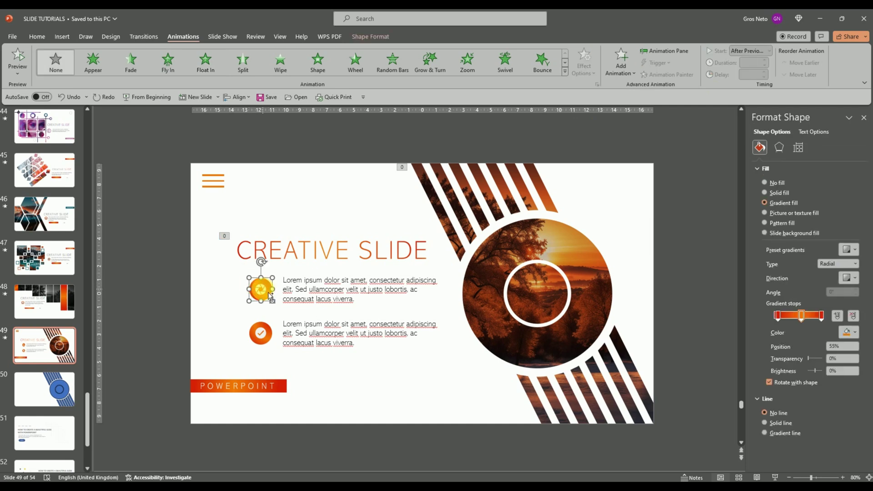
Give the first bullet's sun icon a 1-second Zoom entrance starting After Previous.
click(274, 297)
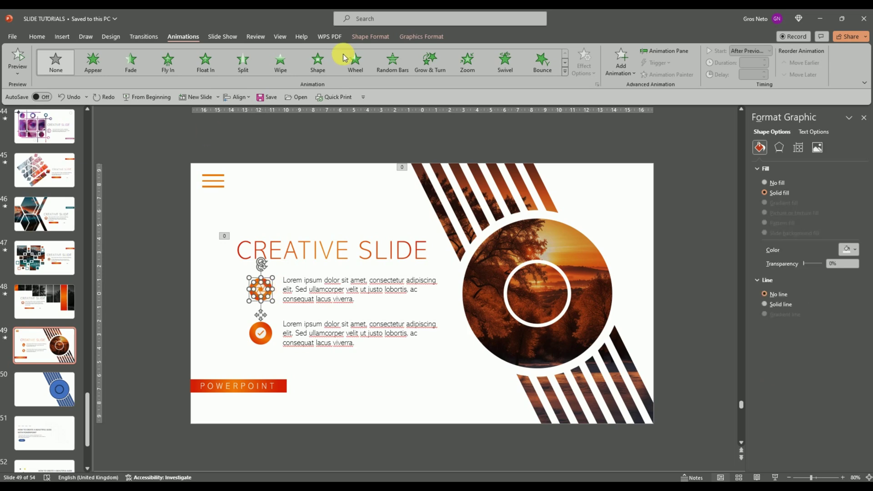
click(467, 63)
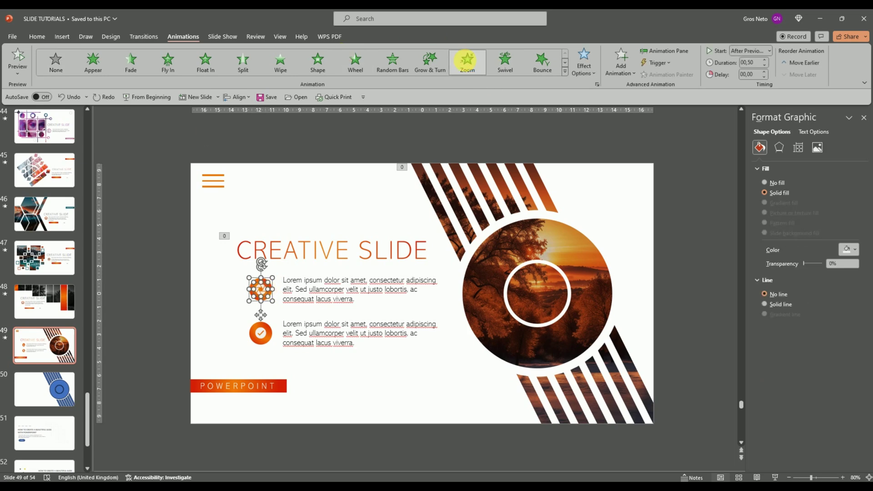
click(764, 59)
click(764, 59)
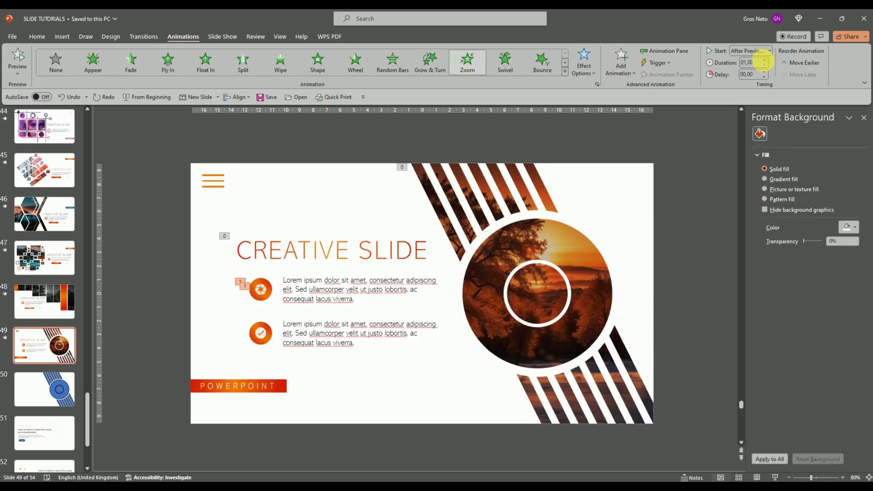
click(769, 51)
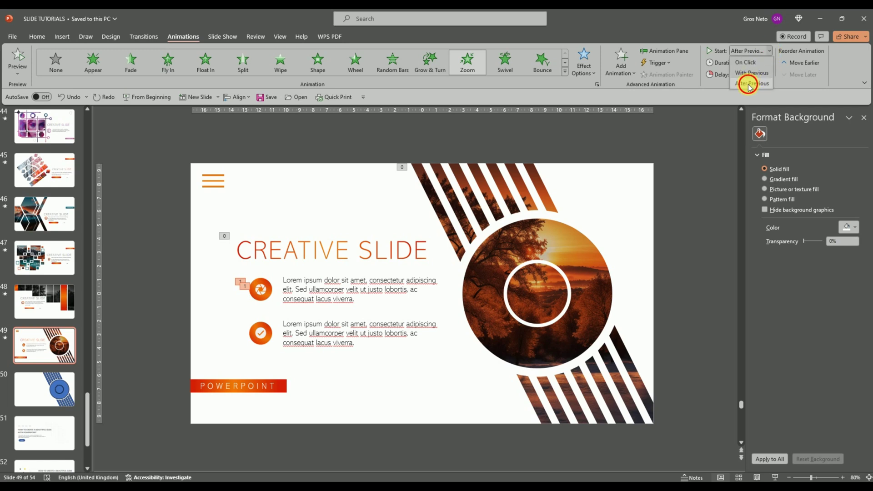
click(750, 86)
Give the first bullet text a 1.5 s Wipe From Left, starting After Previous.
click(295, 289)
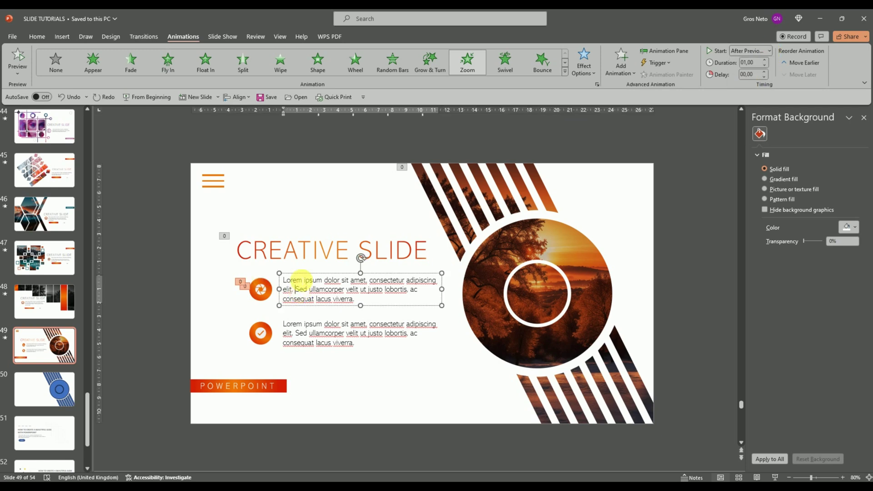
click(302, 275)
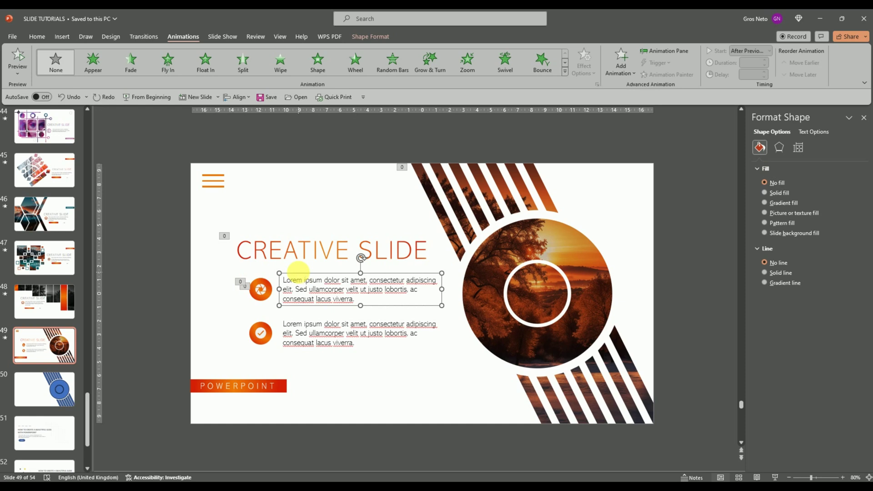
click(280, 61)
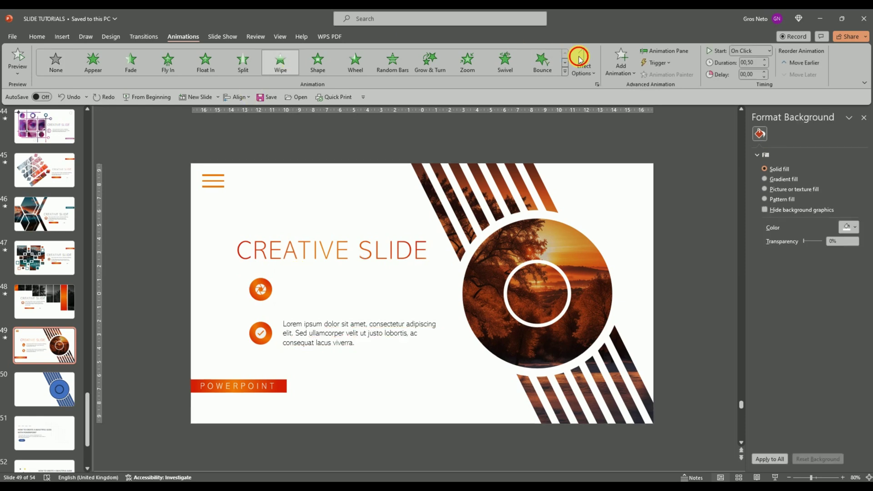
click(580, 62)
click(592, 122)
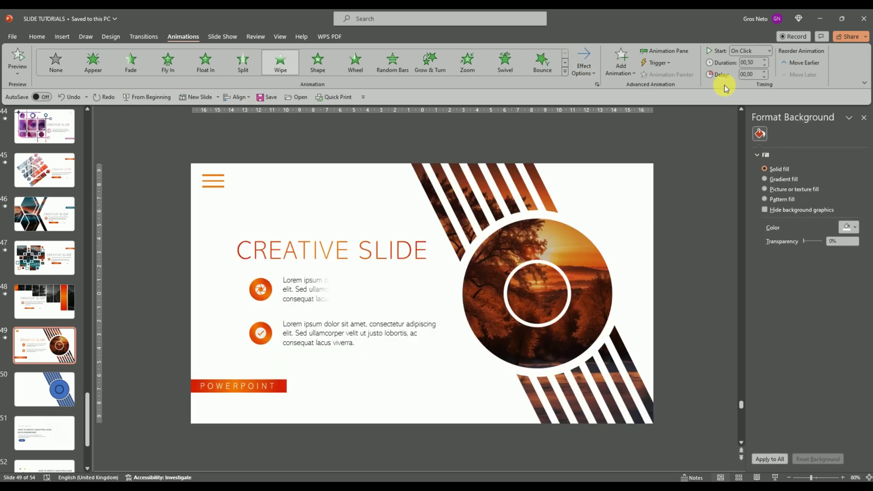
click(765, 60)
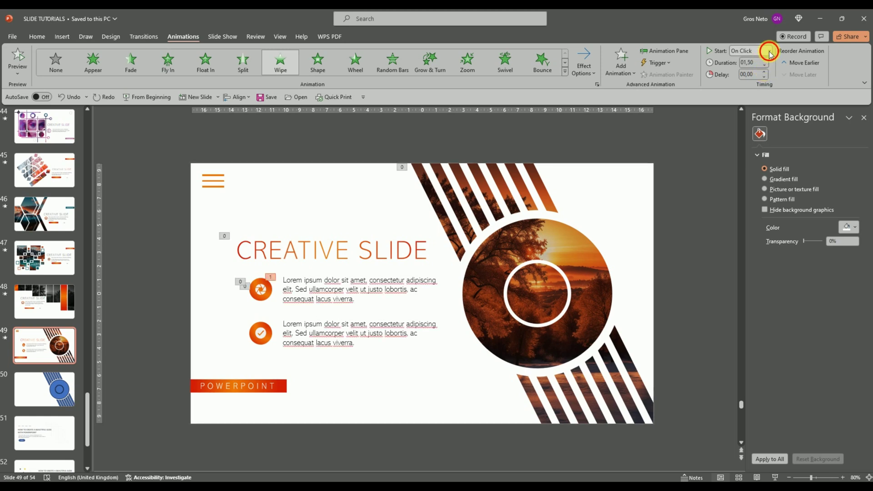
click(769, 52)
click(752, 84)
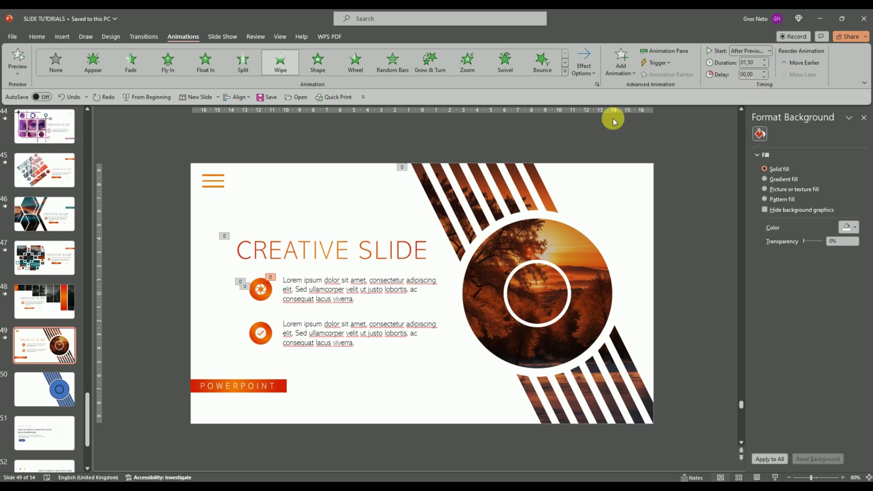
click(262, 324)
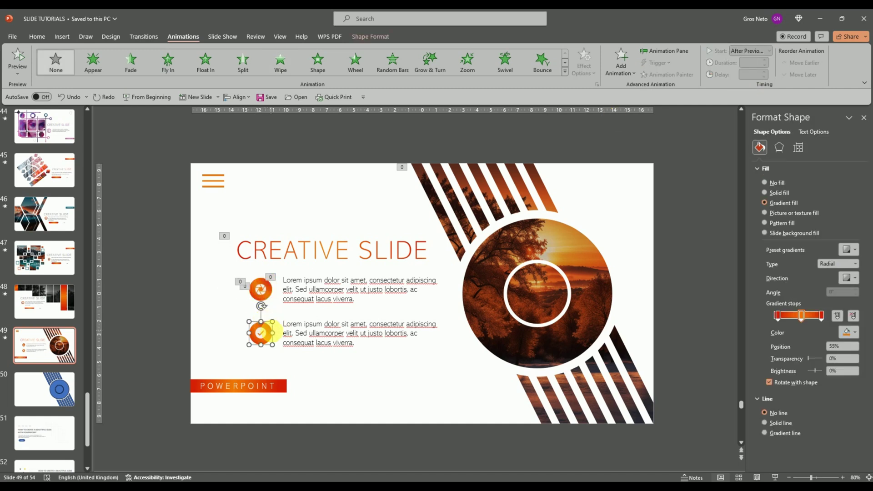
Select the lower check icon's circle and check mark and apply Zoom, After Previous.
key(Escape)
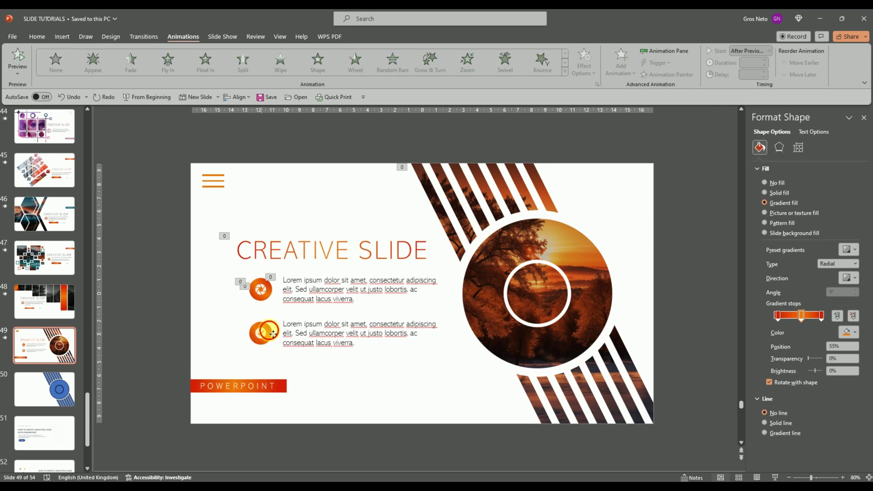
click(273, 335)
key(Escape)
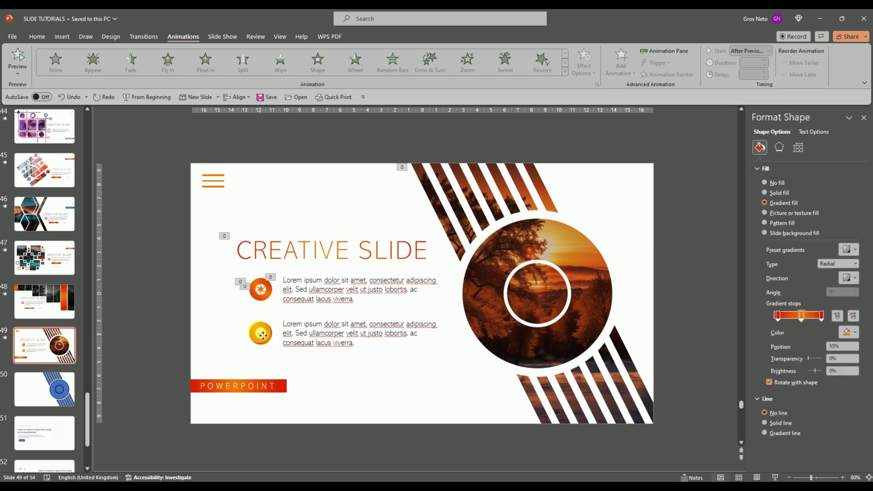
click(265, 336)
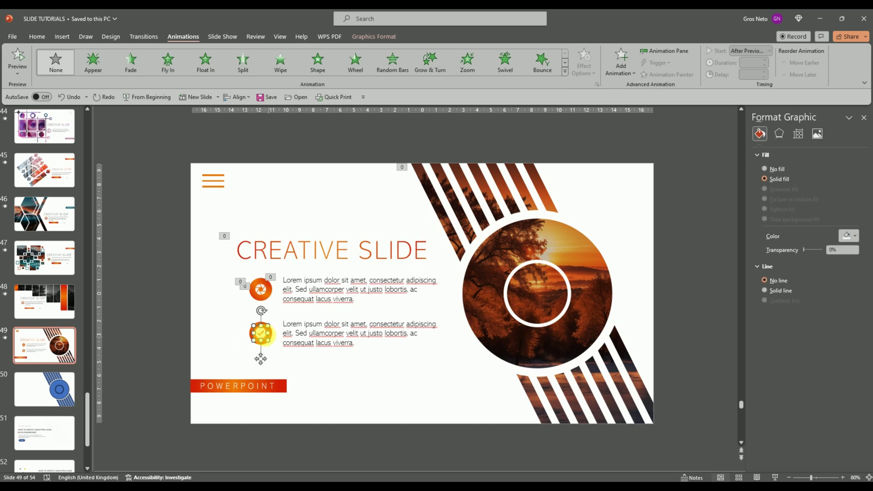
click(262, 350)
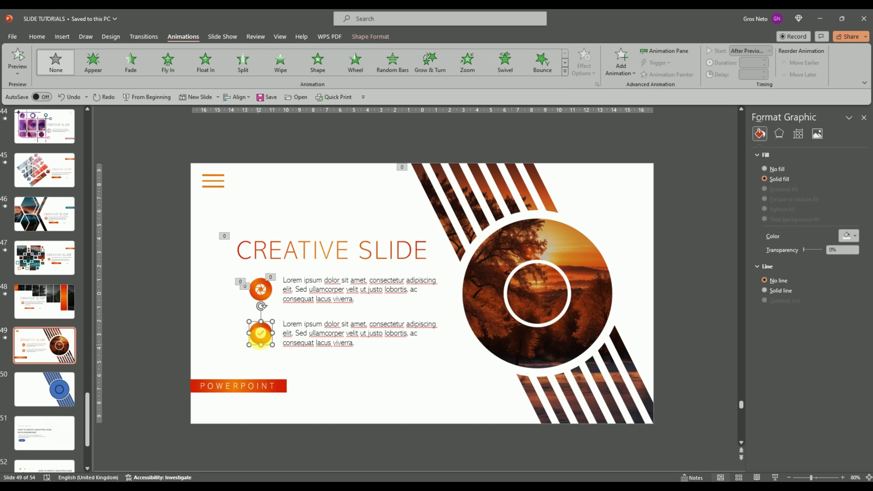
shift+click(266, 341)
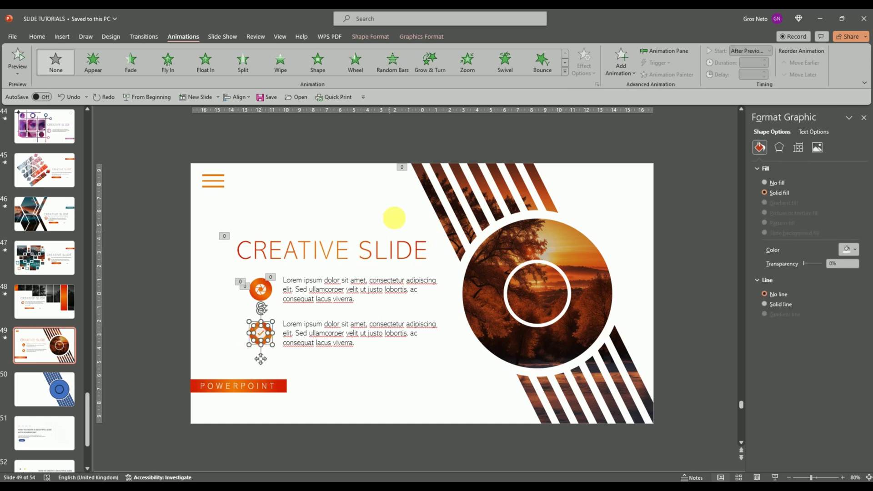
click(468, 64)
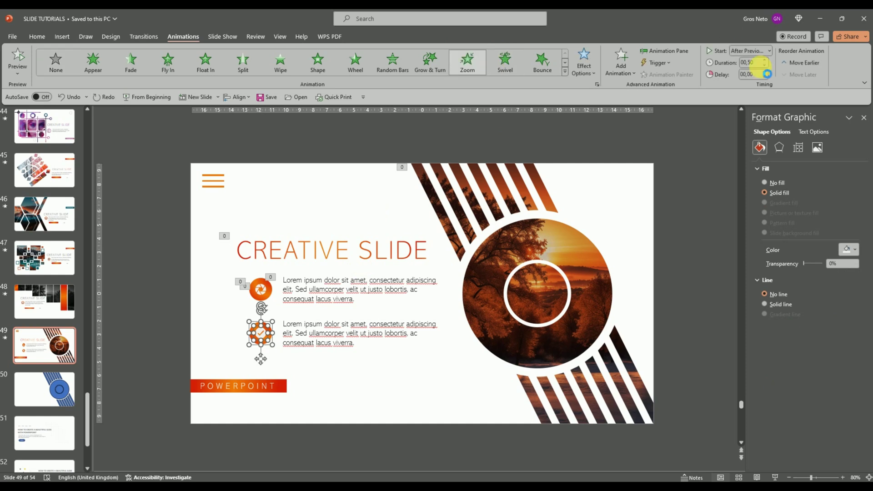
click(765, 60)
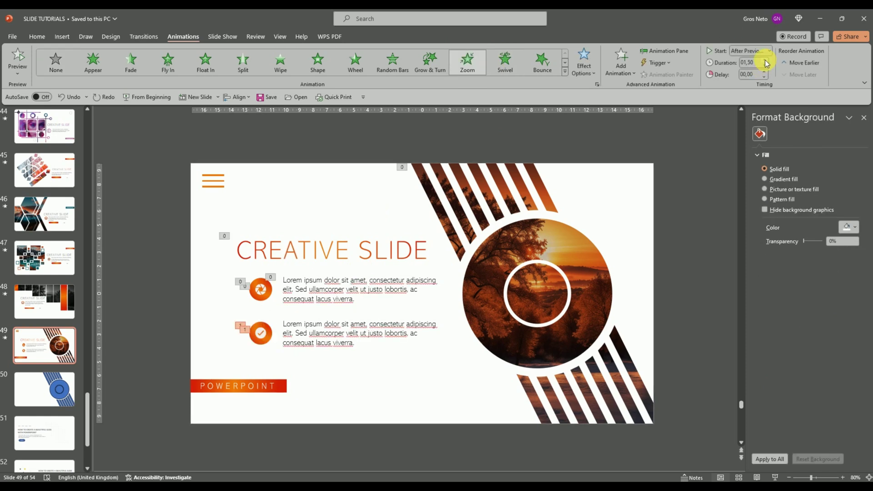
click(770, 51)
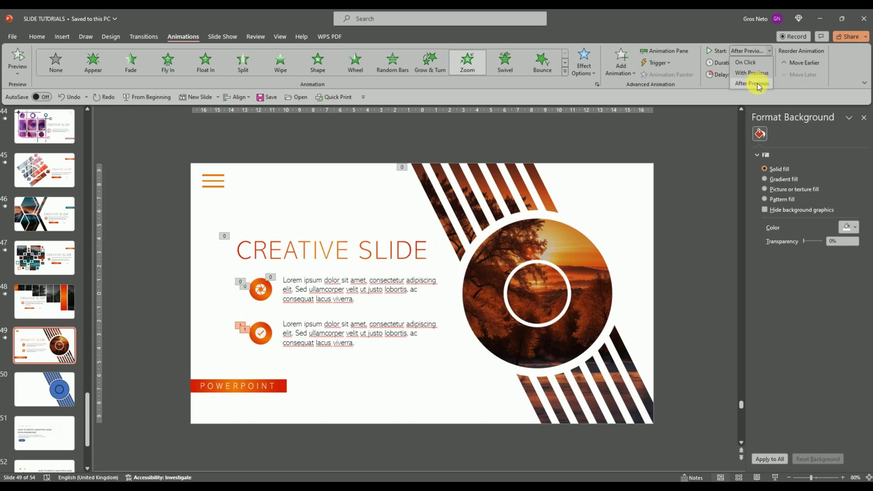
click(757, 83)
Copy the first text's Wipe to the second bullet text and POWERPOINT bar with Animation Painter.
click(310, 280)
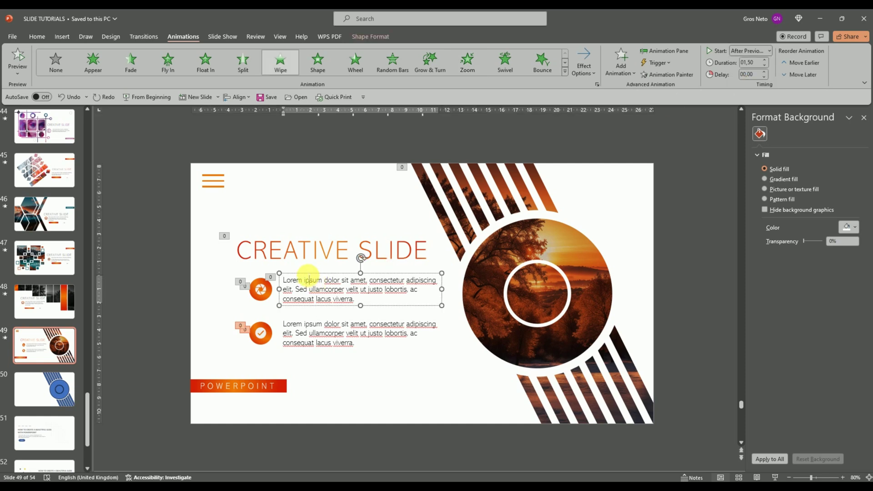
click(303, 273)
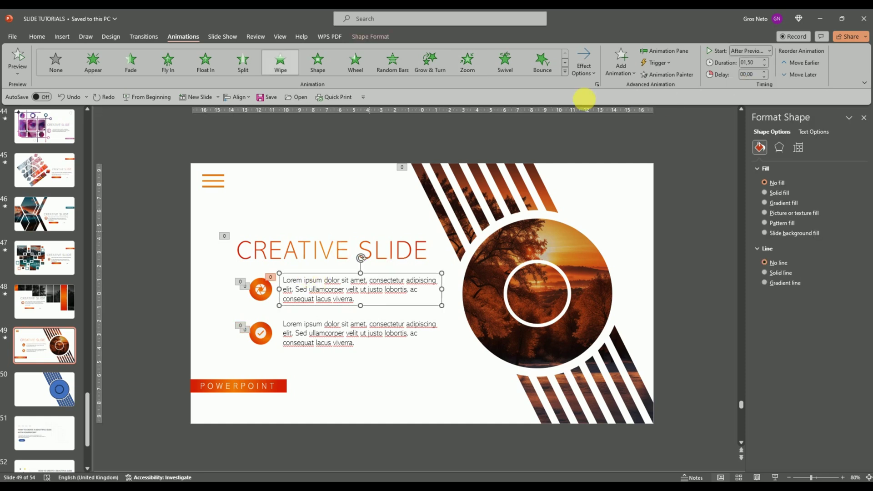
click(667, 74)
click(322, 329)
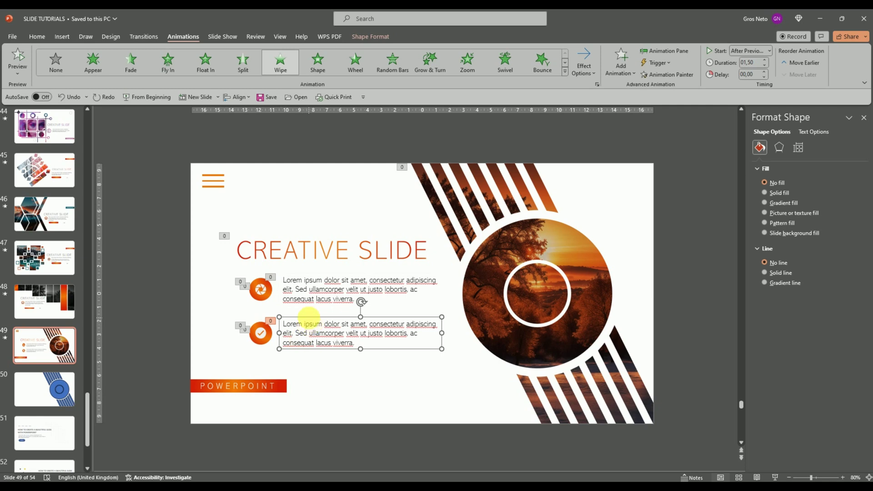
click(667, 74)
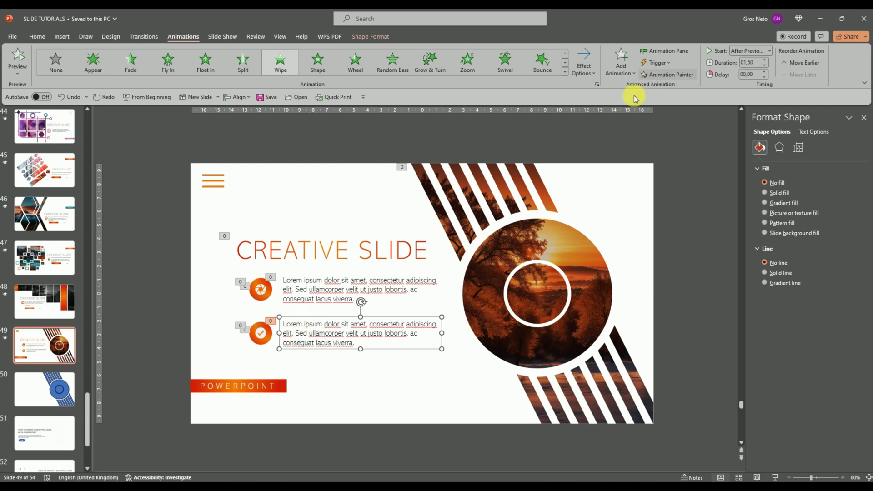
click(268, 395)
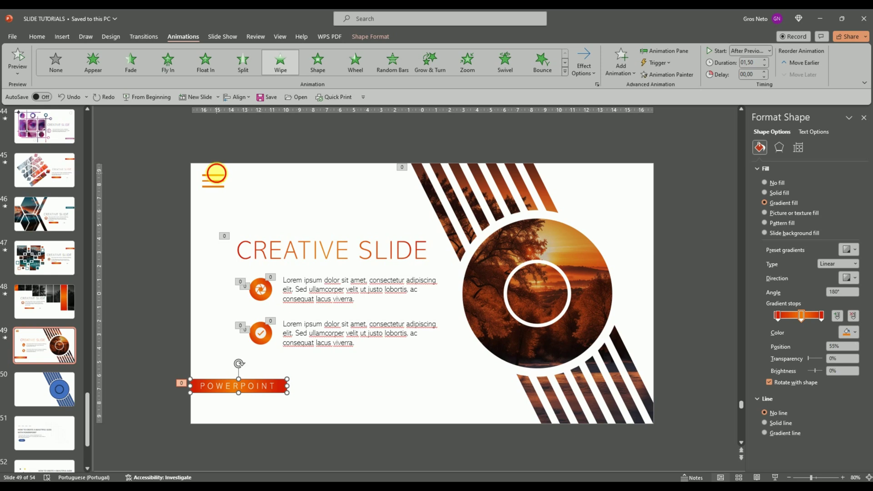
Give the three top-left lines a Float Down entrance After Previous, then preview the slide.
click(216, 174)
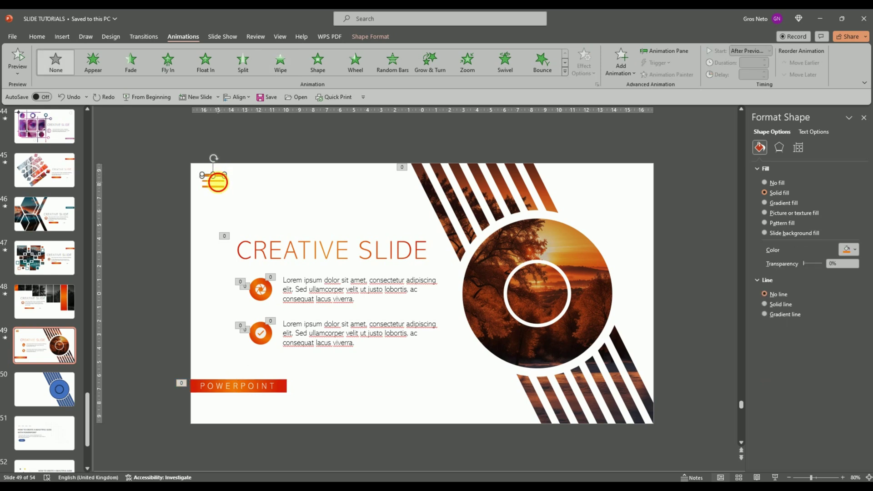
click(223, 187)
shift+click(219, 187)
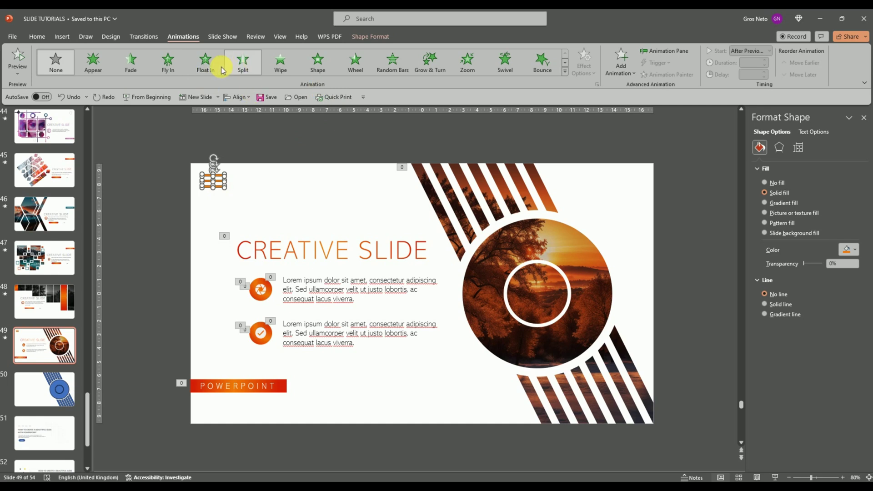
click(206, 61)
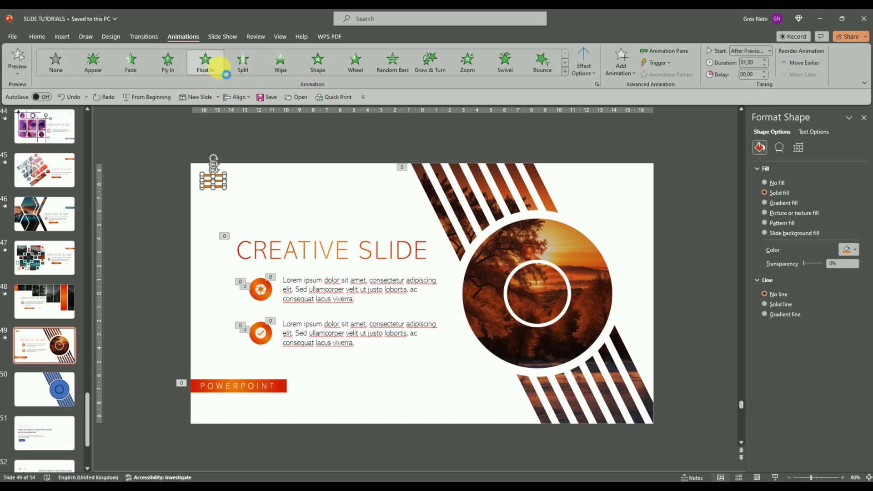
click(584, 62)
click(589, 127)
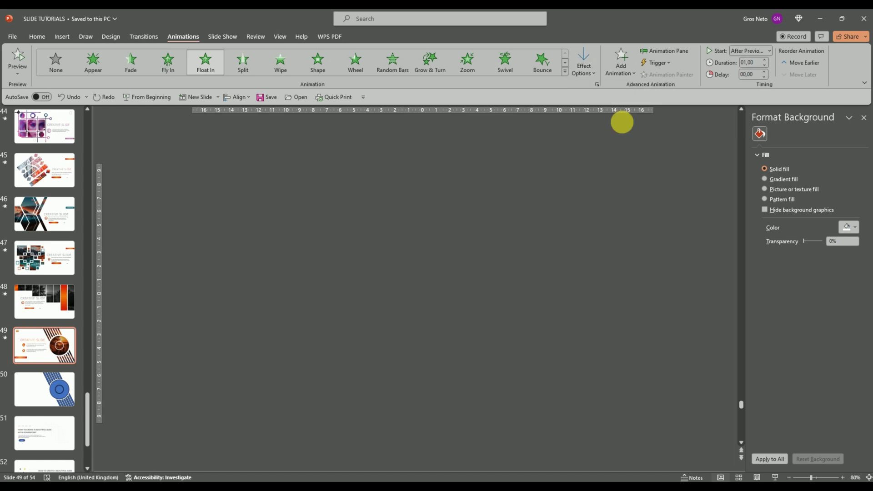
click(769, 51)
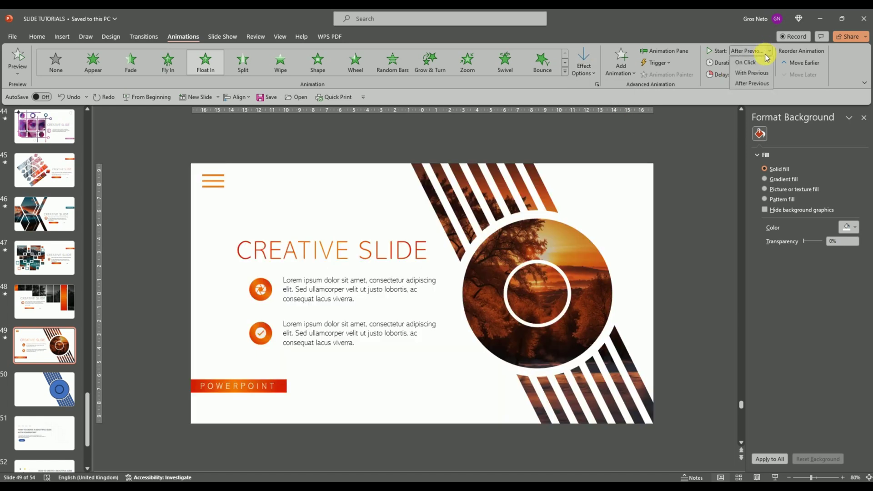
click(753, 83)
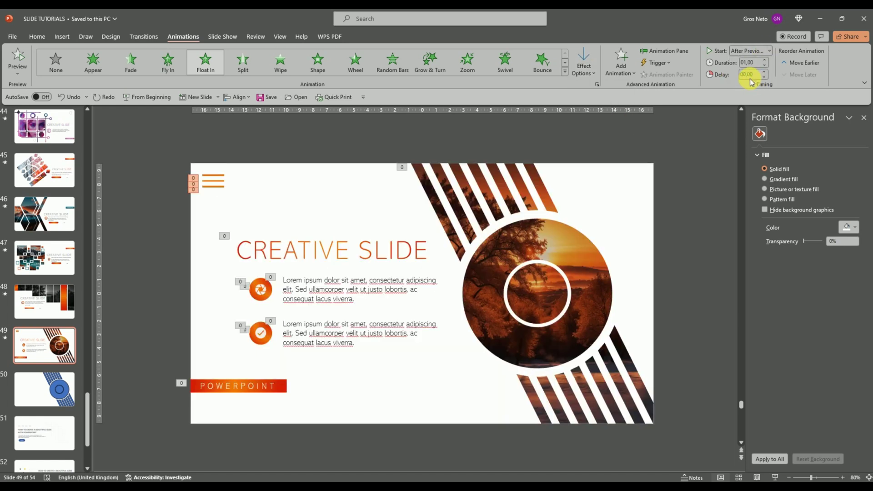
click(18, 56)
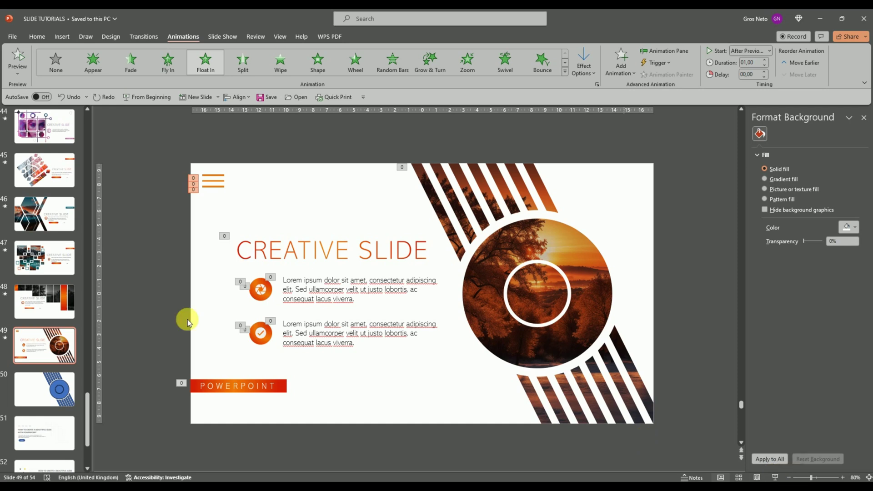
Start the slide show from slide 49 with Shift+F5 to watch its animations.
key(shift+F5)
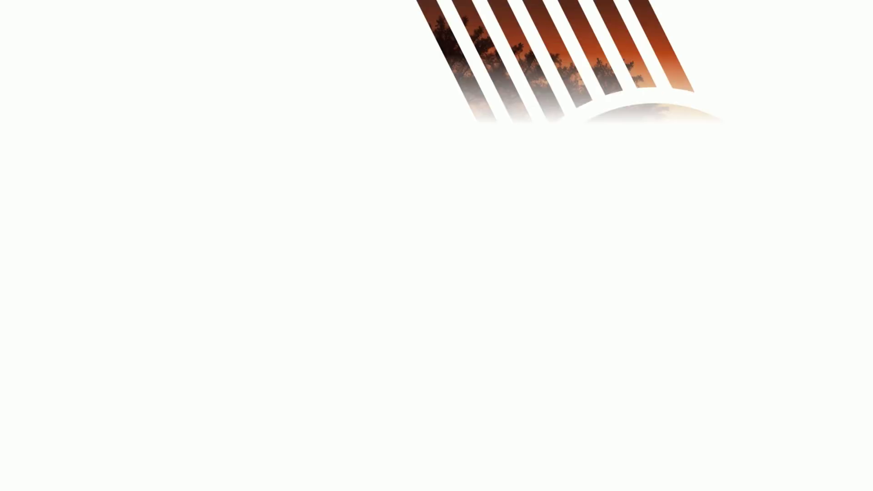